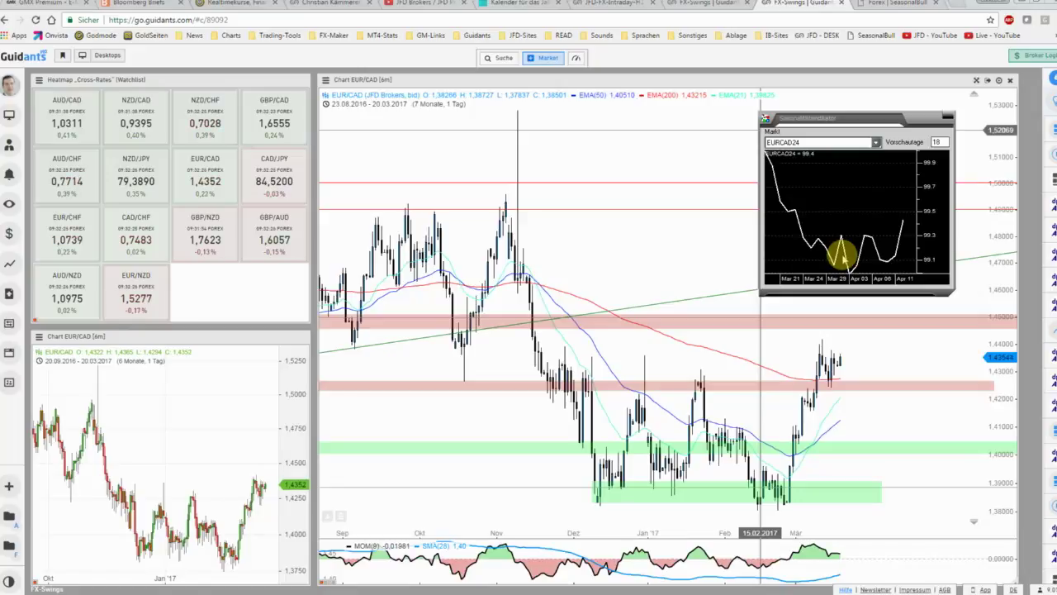
Show the WTI Crude Oil seasonal curve from the Markt list.
click(876, 144)
scroll(878, 180, down, 5)
scroll(878, 171, down, 3)
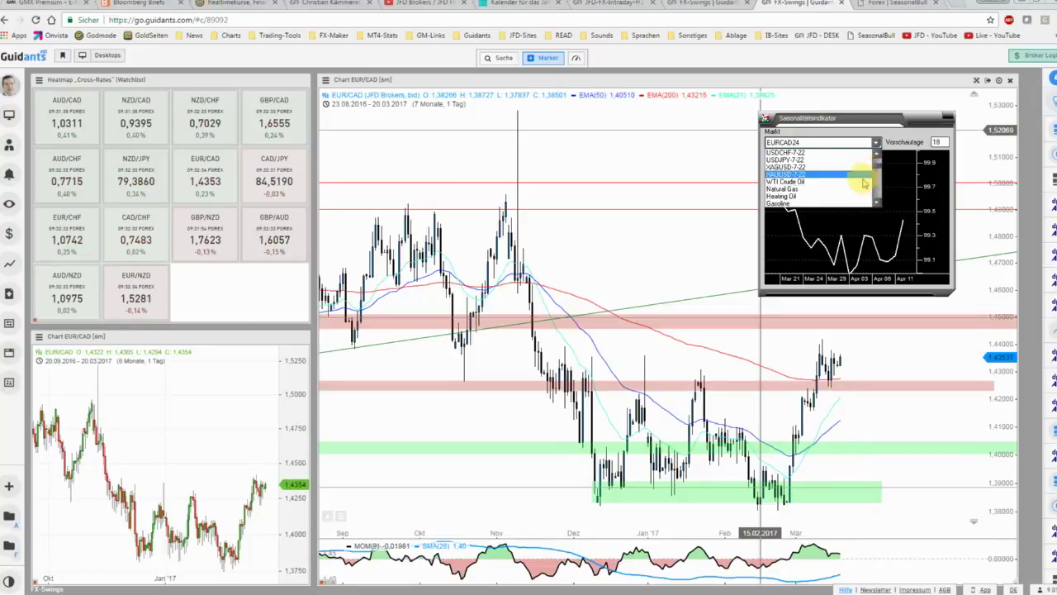
click(857, 182)
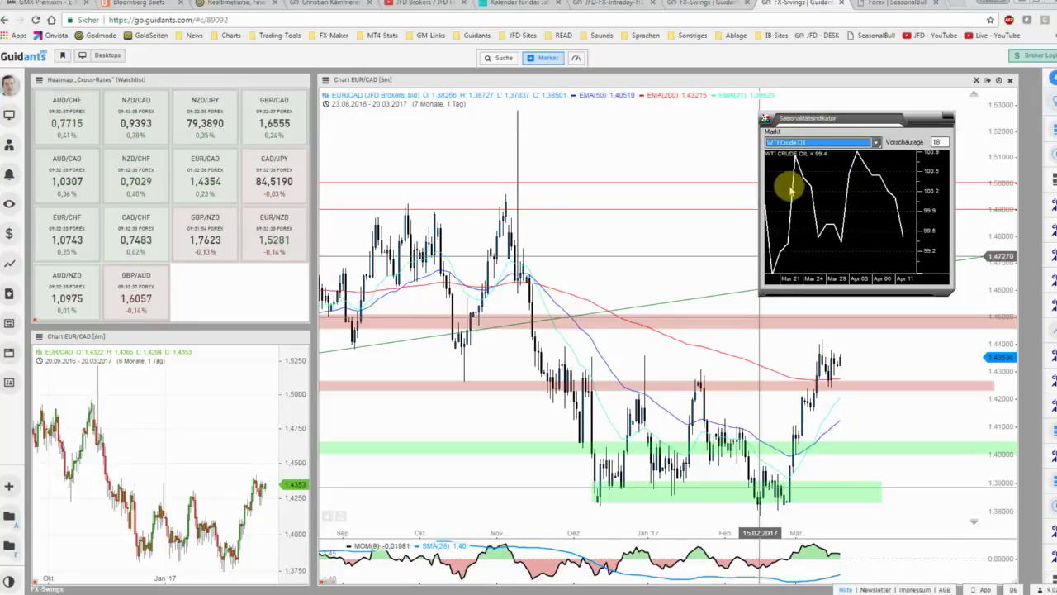
Switch the seasonal curve back to EURCAD24, then move the seasonality window left and close it.
click(877, 142)
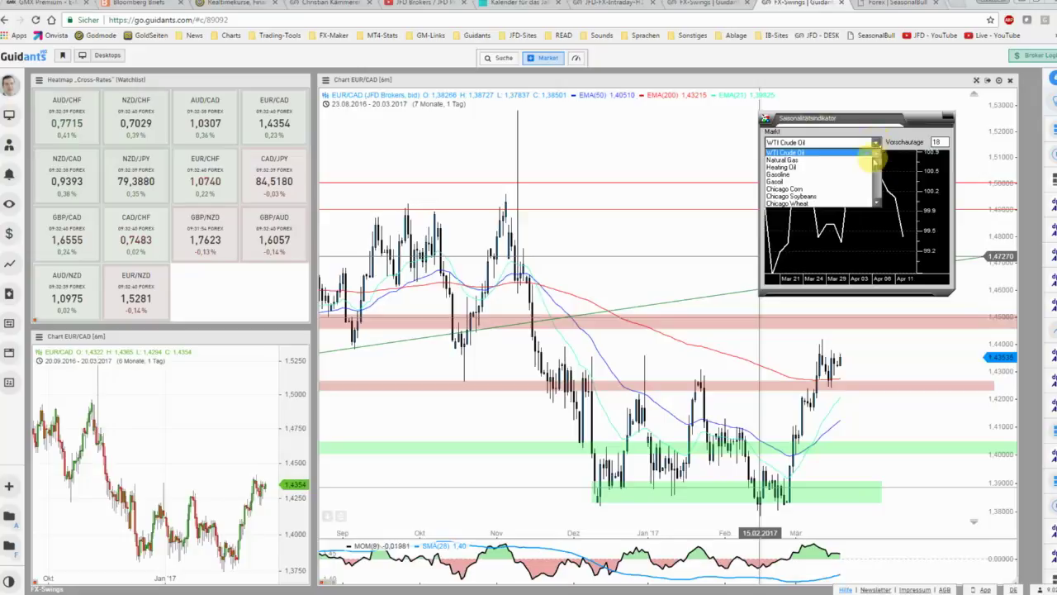
scroll(879, 180, down, 2)
scroll(879, 180, down, 2)
scroll(879, 184, down, 2)
scroll(881, 189, down, 3)
scroll(879, 190, down, 2)
scroll(880, 190, down, 2)
scroll(878, 193, down, 2)
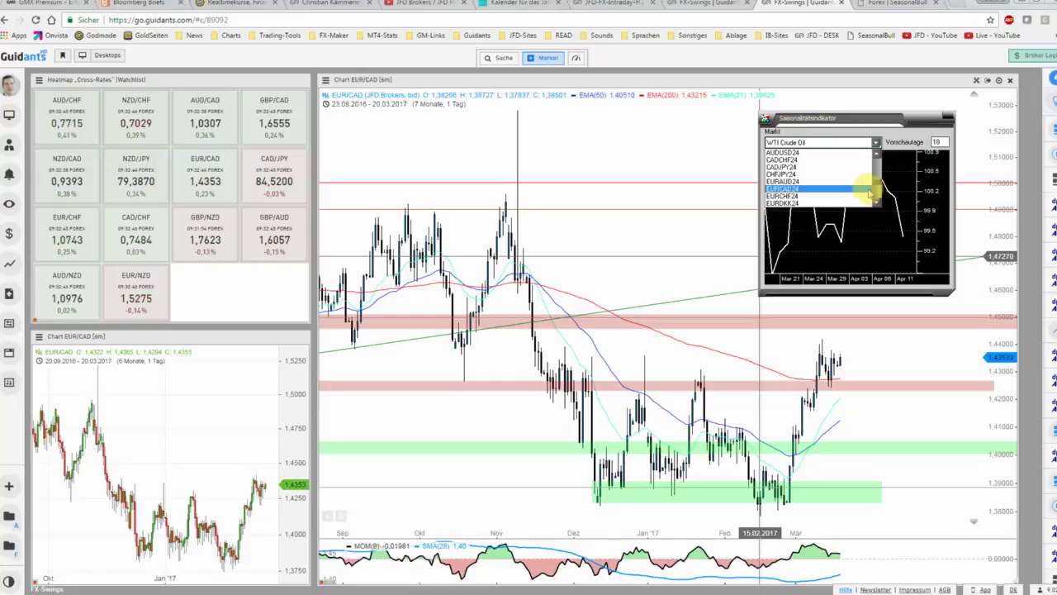
click(861, 192)
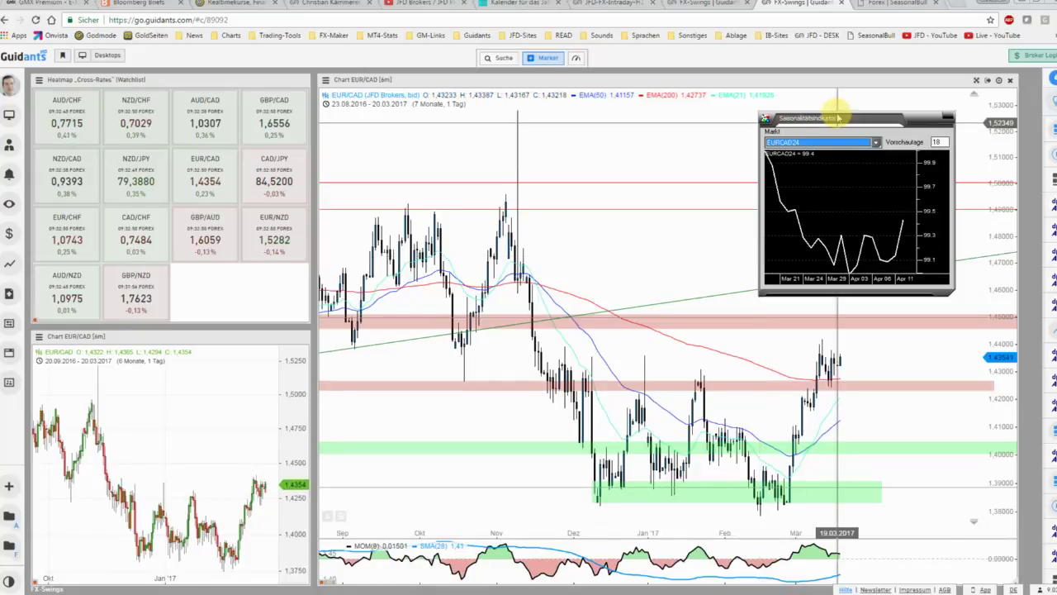
drag(833, 118, 678, 122)
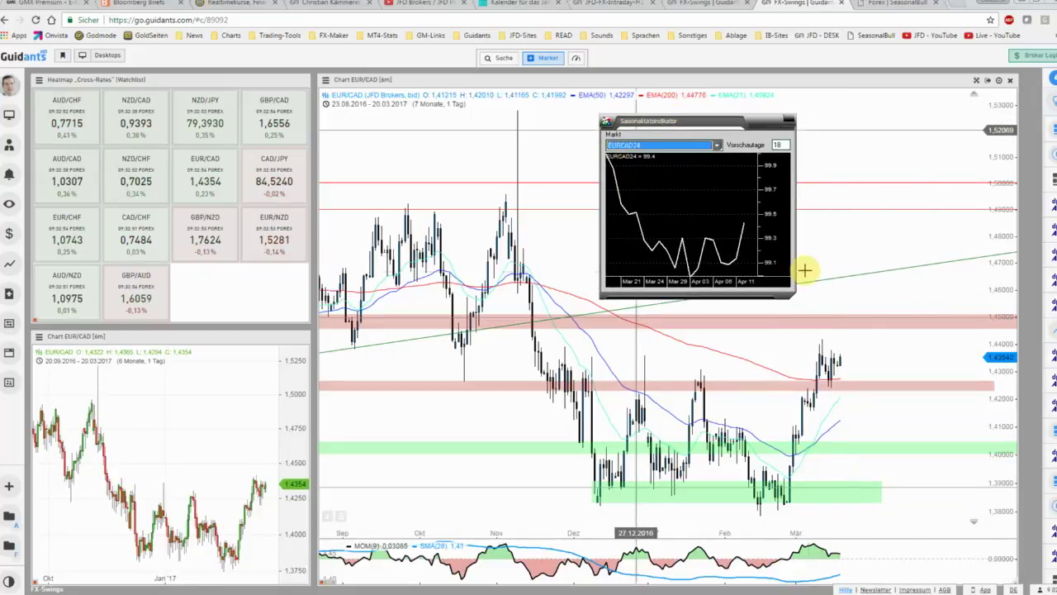
click(873, 287)
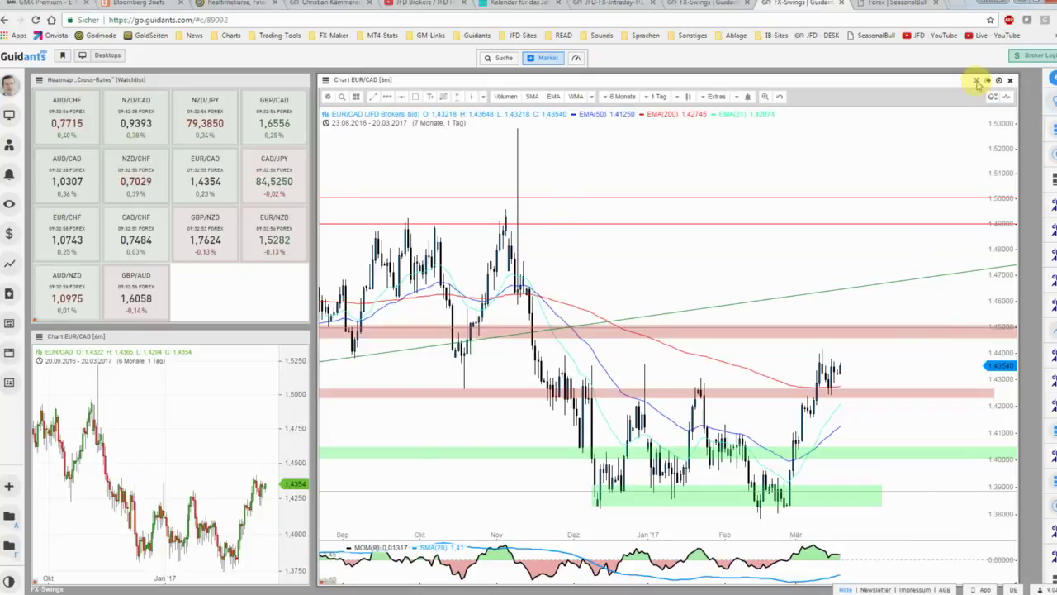
Maximize the EUR/CAD chart and zoom out to span January 2016 to March 2017.
click(997, 80)
scroll(673, 235, down, 5)
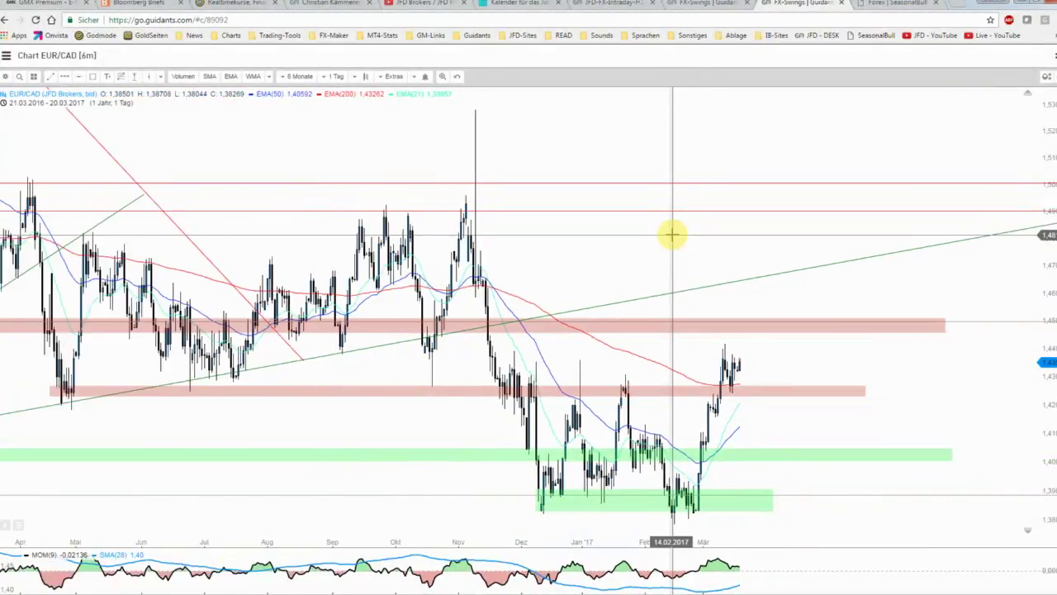
scroll(726, 237, down, 2)
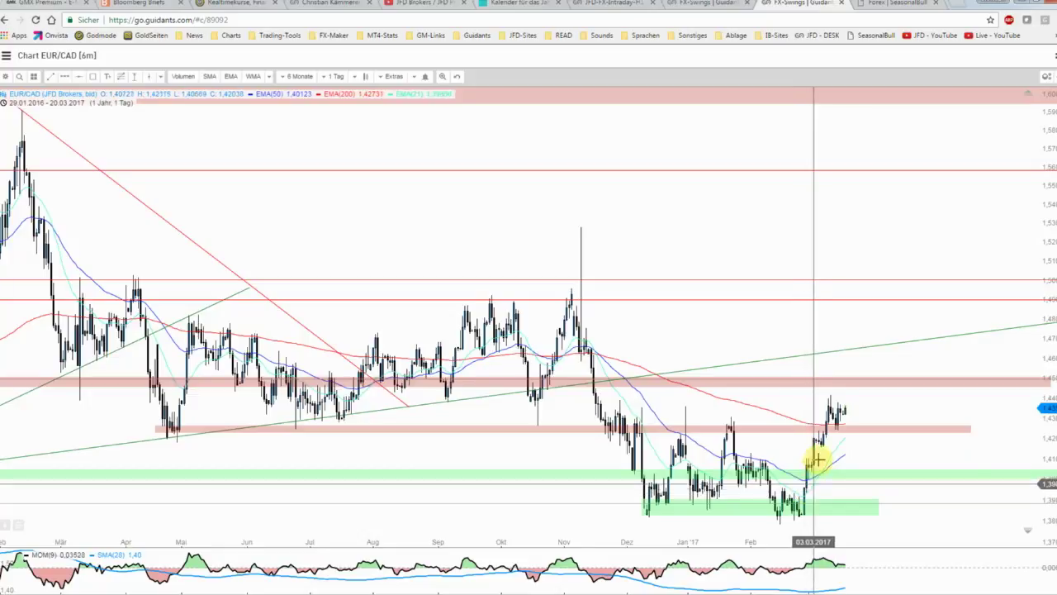
In the SeasonalBull Forex table, check the EURCAD24 sell signal's 2017-03-20 entry date.
click(894, 3)
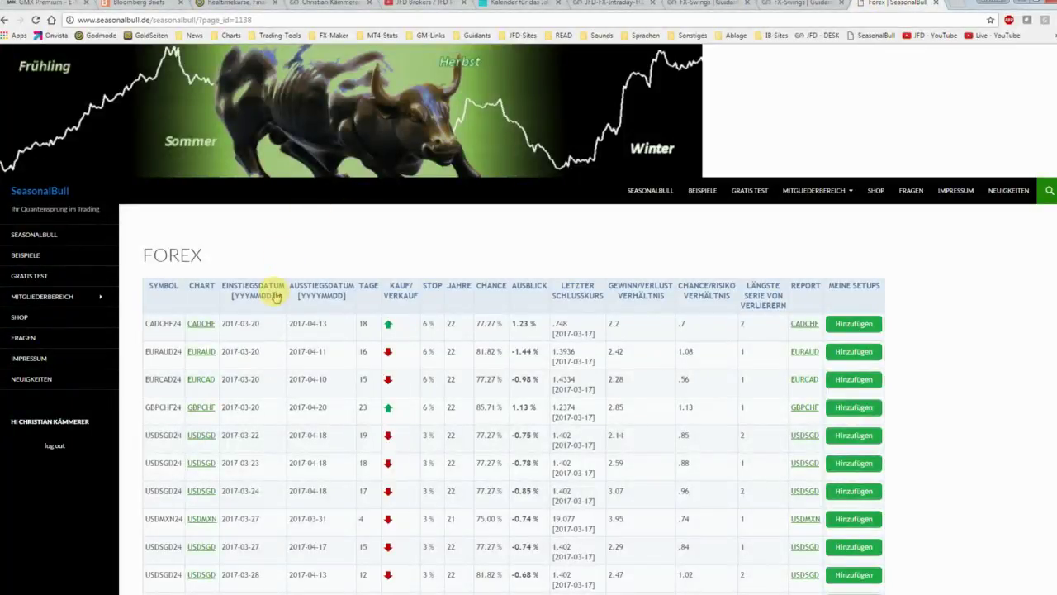
drag(268, 382, 139, 380)
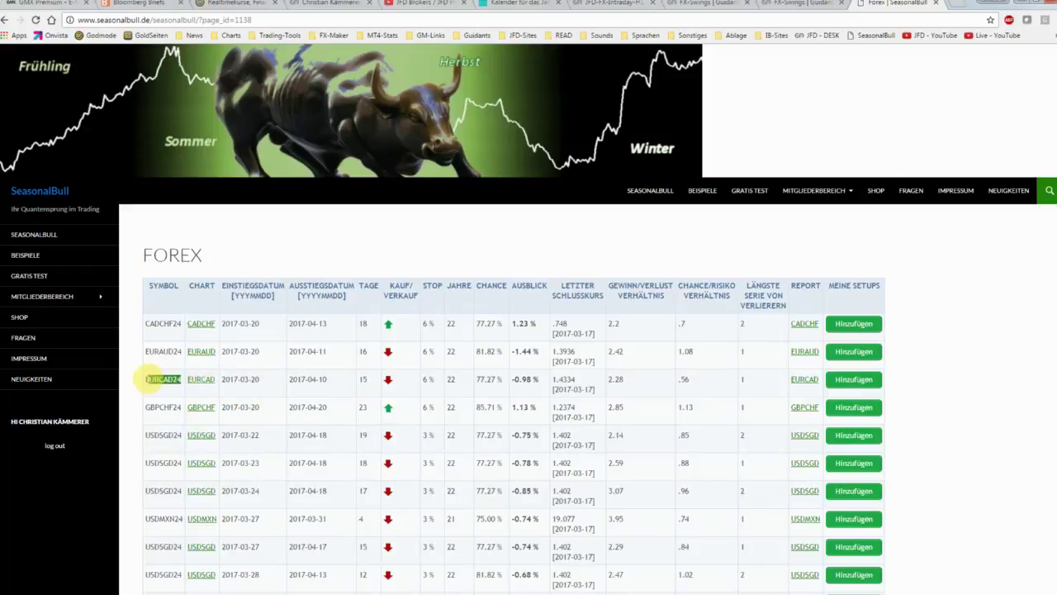
double_click(388, 379)
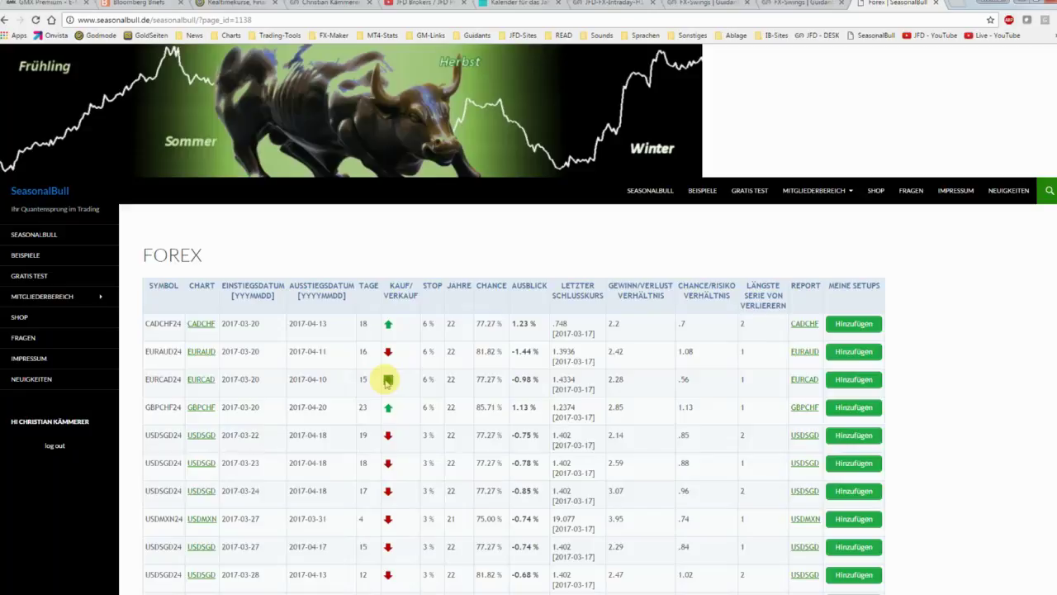
click(372, 389)
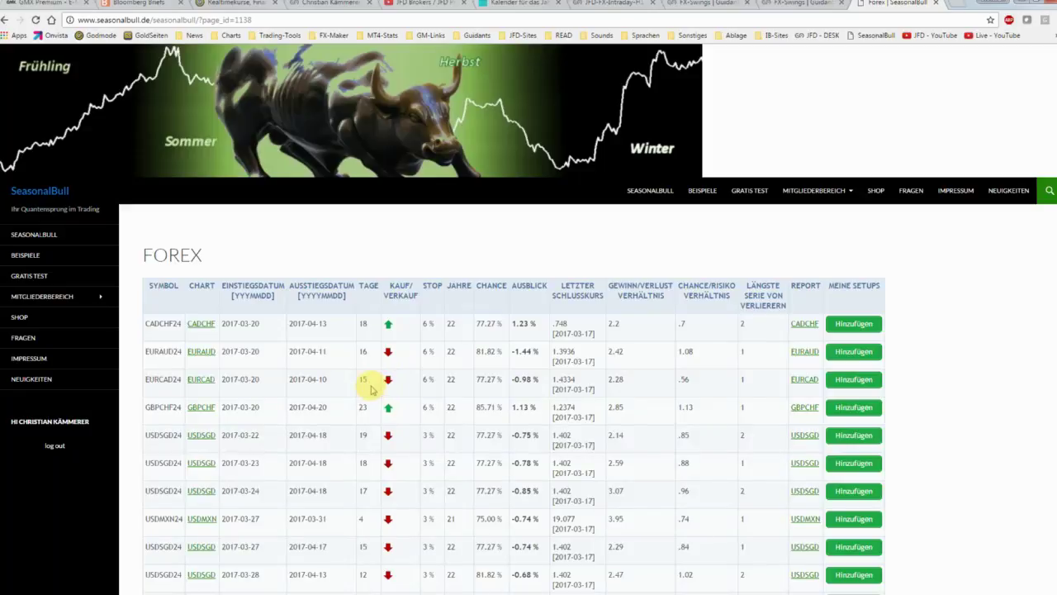
Review the EURCAD report: 77.27 % profitable, 22 trades, average gain 0.0231, then return to Guidants.
click(804, 379)
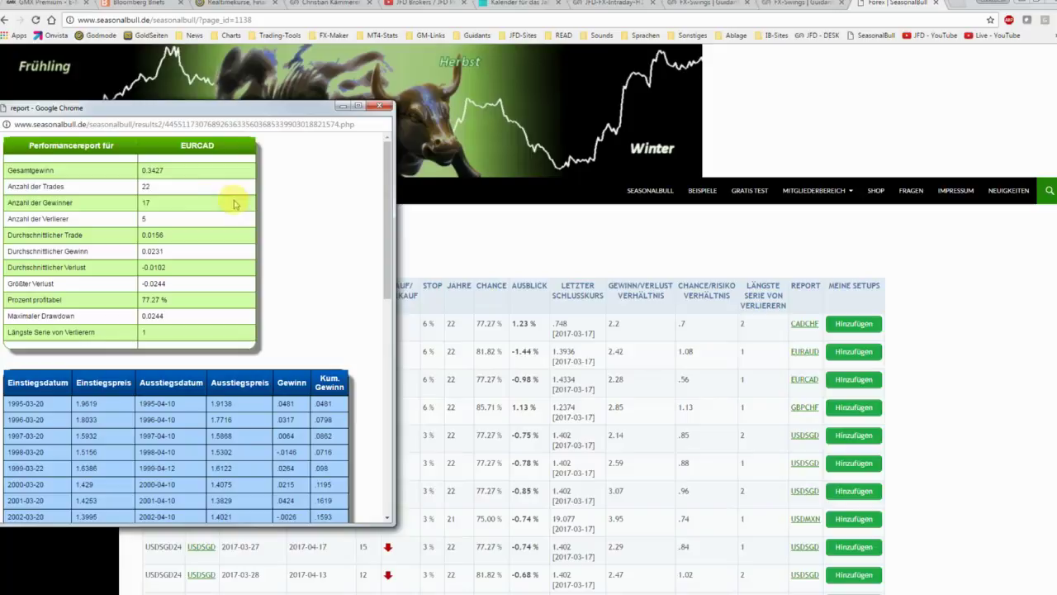
drag(169, 303, 152, 299)
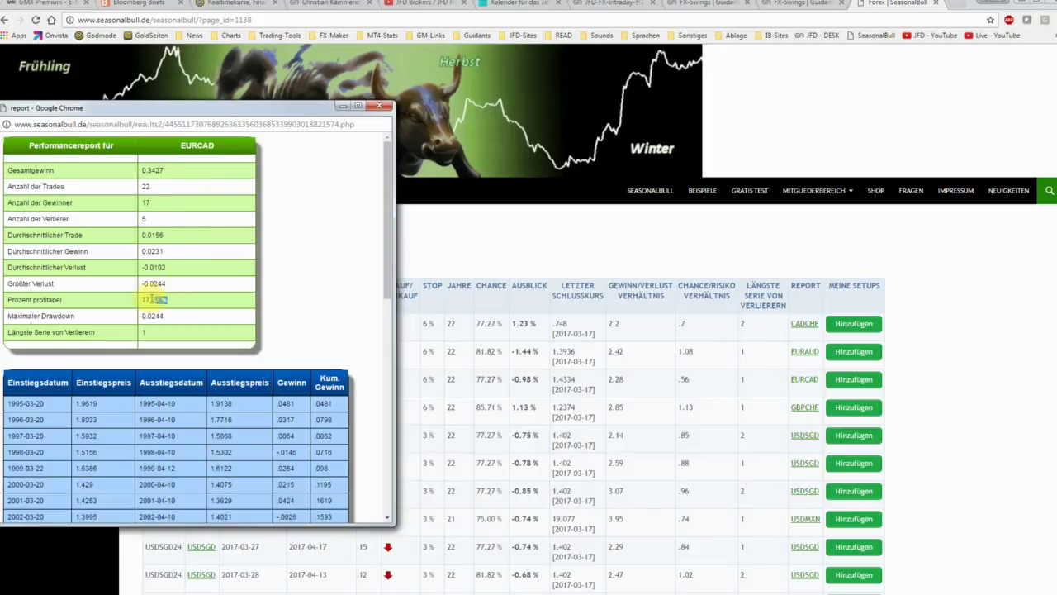
mouse_move(152, 186)
mouse_down()
mouse_move(142, 188)
mouse_move(142, 202)
mouse_up()
click(212, 213)
drag(386, 191, 373, 382)
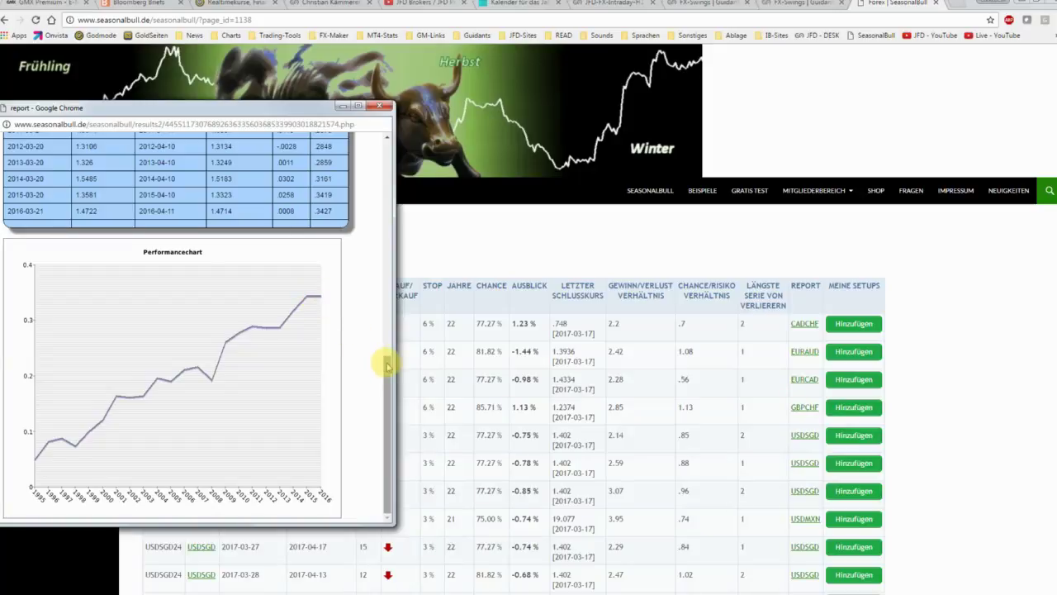
scroll(383, 356, up, 3)
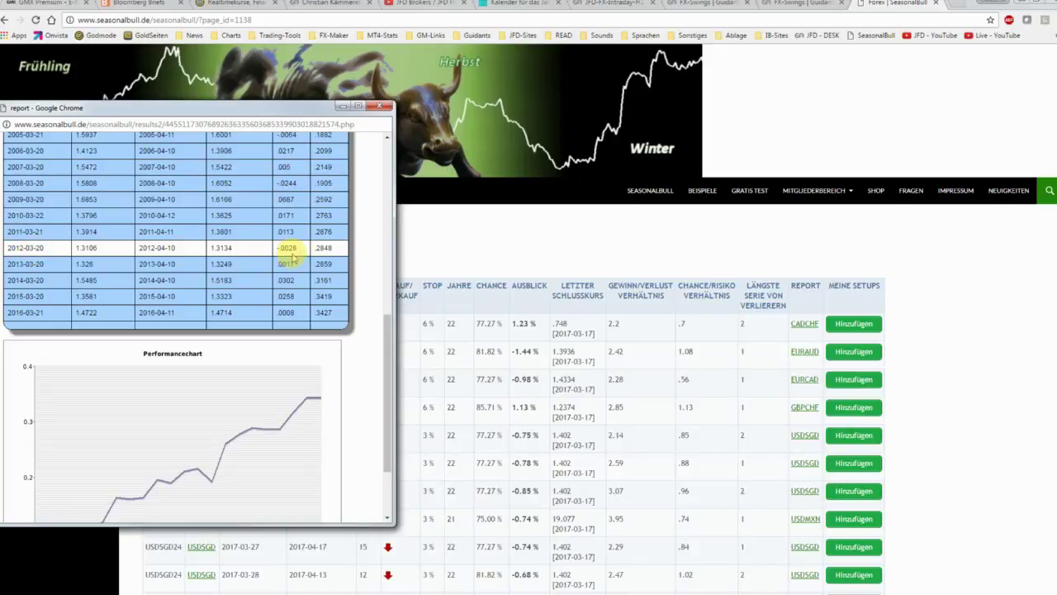
drag(384, 326, 385, 158)
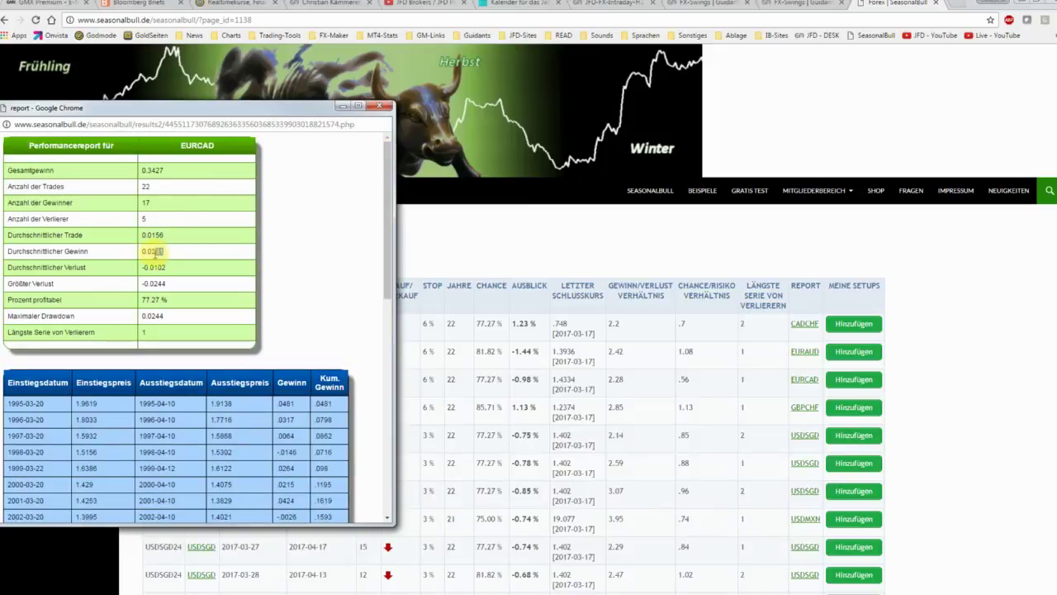
drag(154, 253, 164, 252)
click(791, 3)
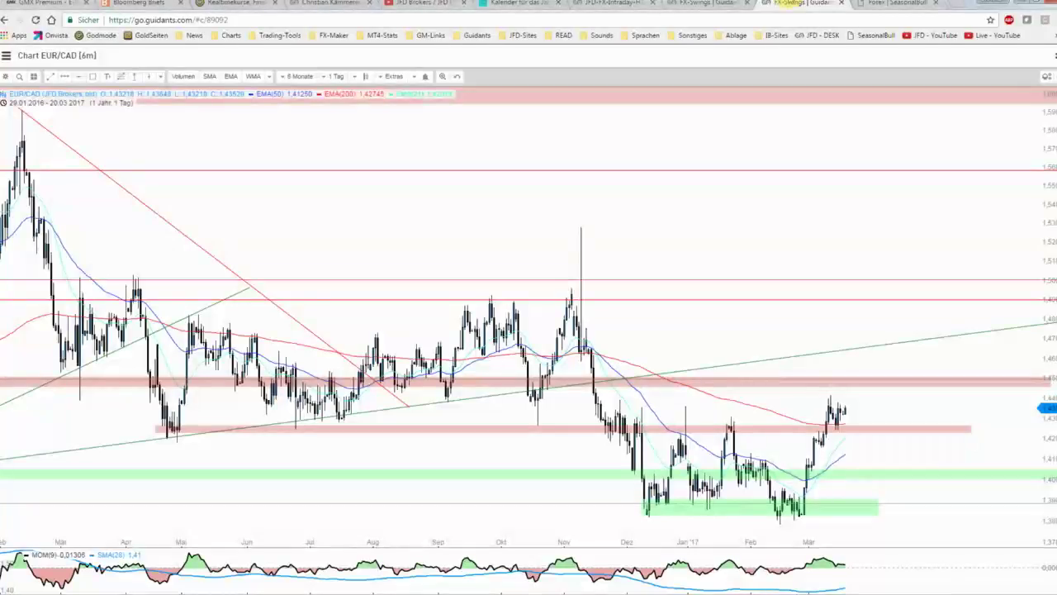
Look up the EURCAD24 exit date 2017-04-10 in the SeasonalBull table.
click(886, 3)
drag(259, 351, 245, 351)
mouse_move(329, 354)
mouse_down()
mouse_move(308, 352)
mouse_move(307, 379)
mouse_up()
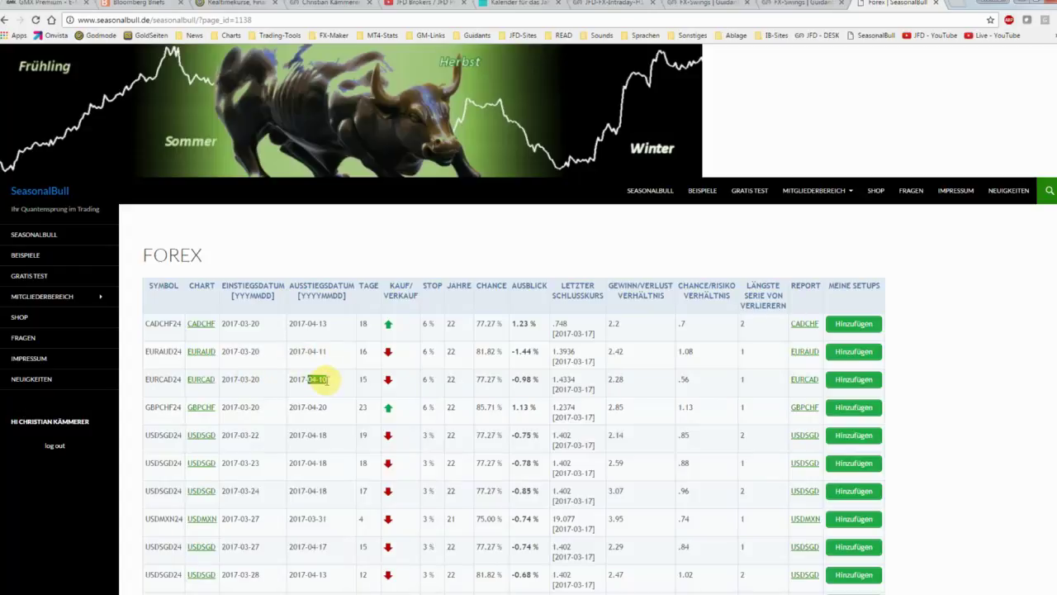
click(799, 2)
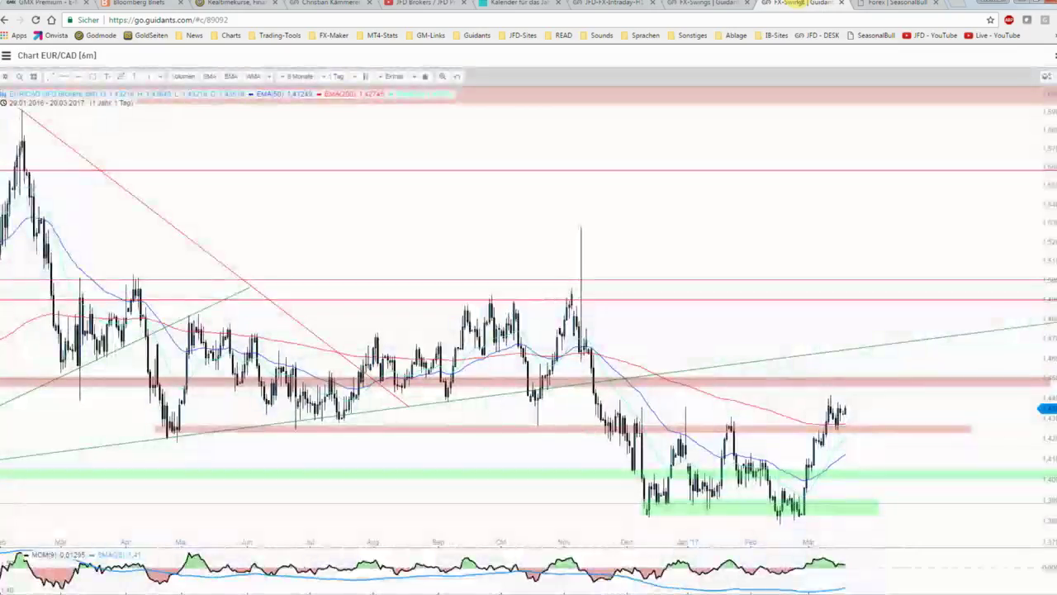
Draw a vertical exit line at 10.04.2017 and shift the chart to show space ahead.
scroll(826, 248, up, 5)
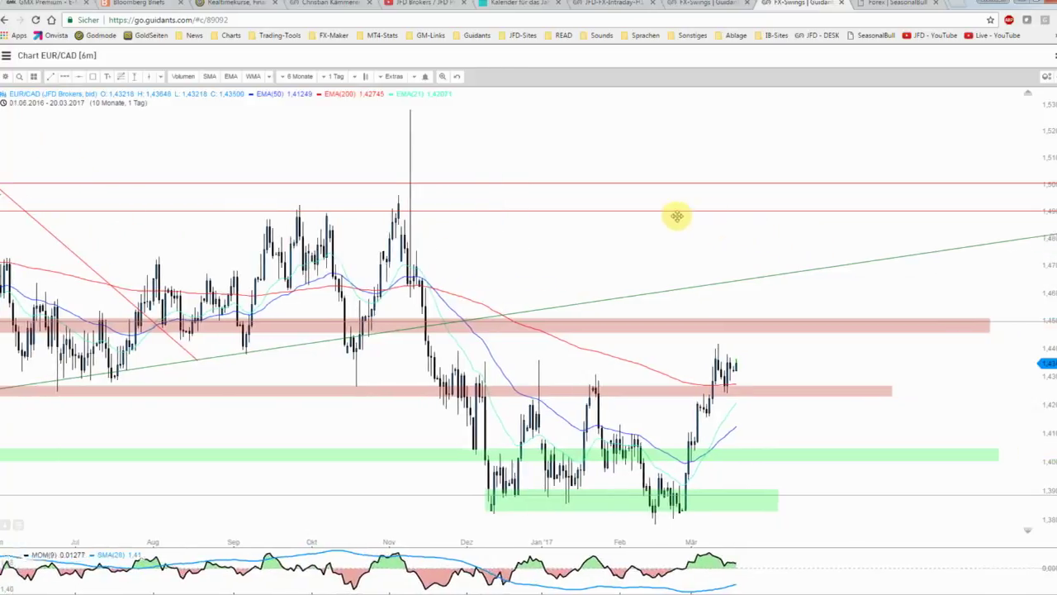
click(149, 76)
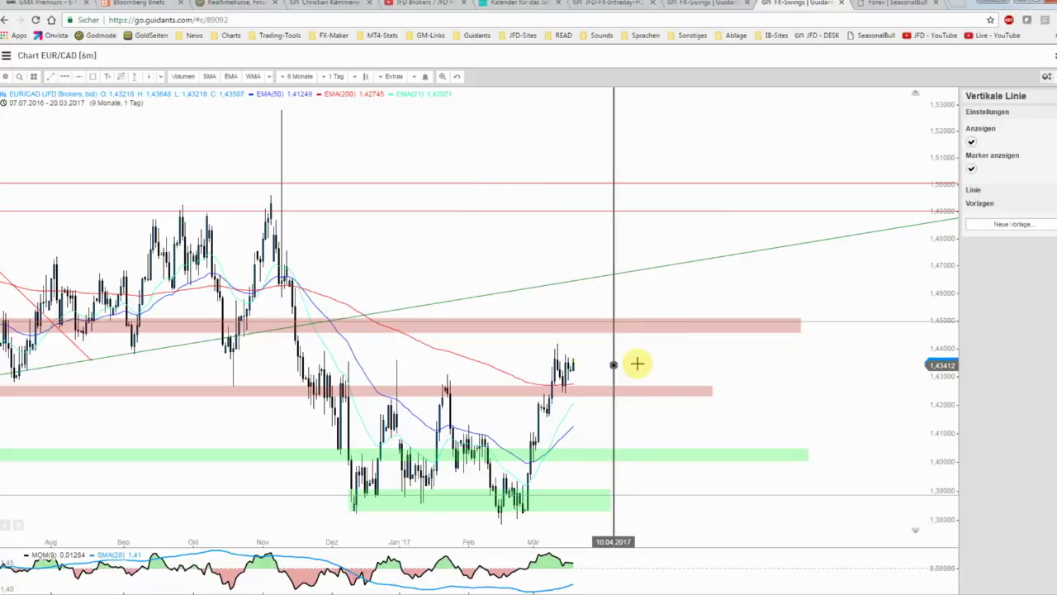
click(638, 364)
scroll(639, 364, up, 2)
scroll(639, 364, down, 1)
scroll(639, 363, down, 1)
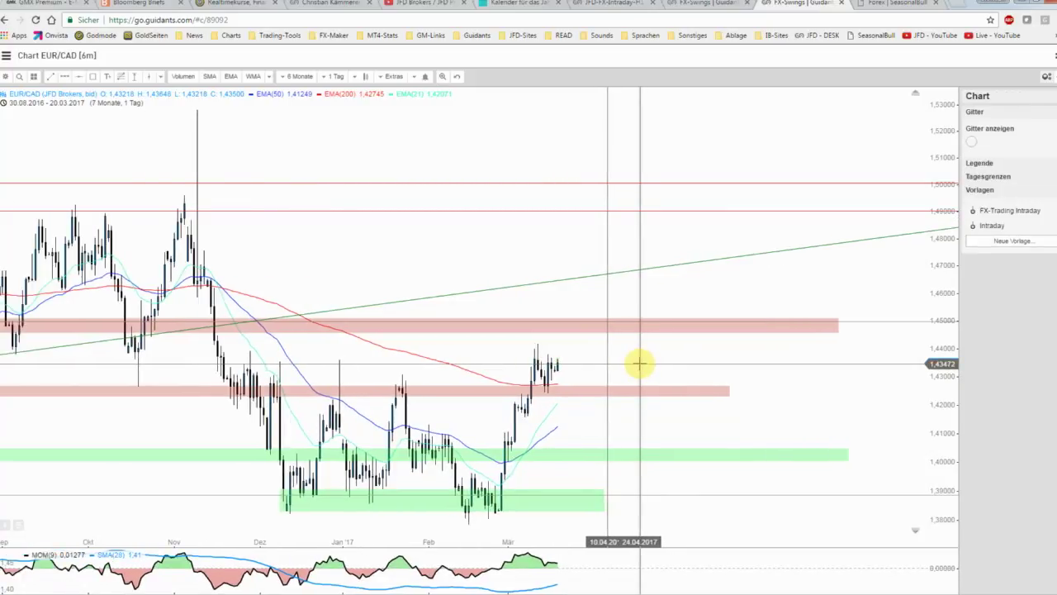
drag(639, 363, 711, 275)
scroll(723, 277, up, 1)
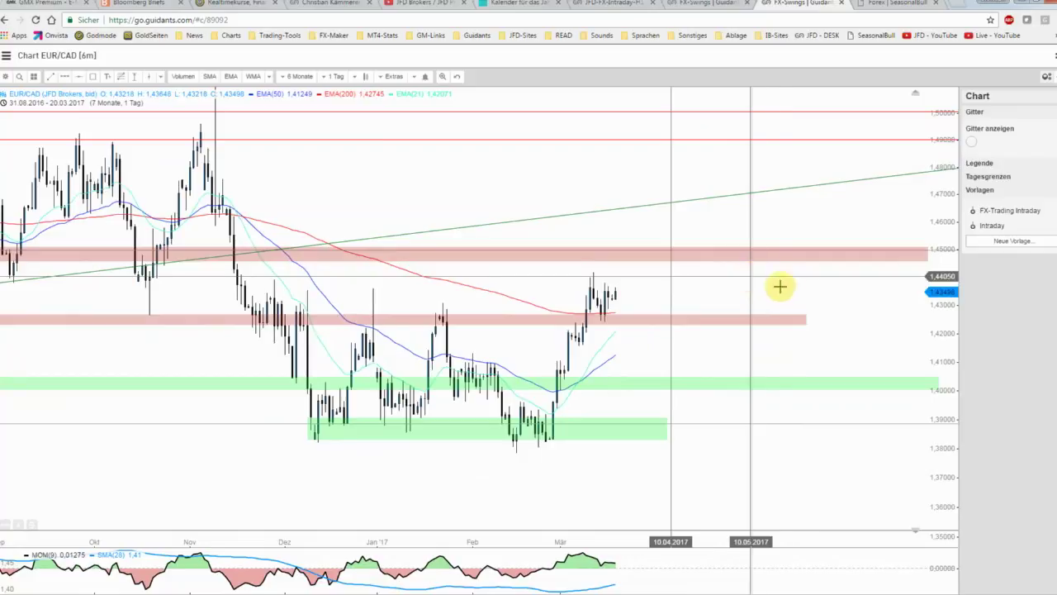
scroll(781, 285, down, 1)
scroll(802, 290, down, 1)
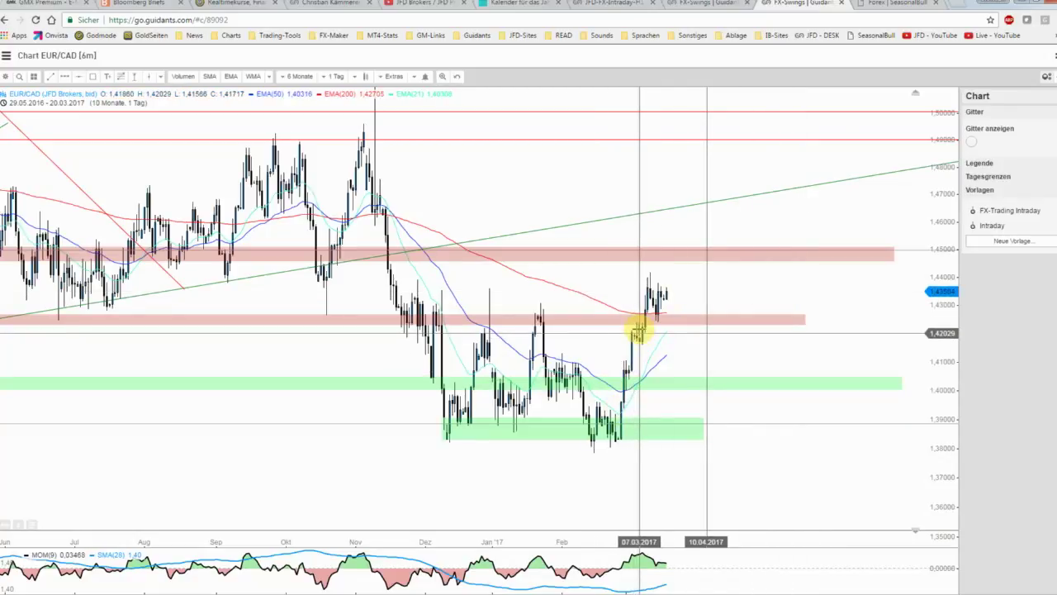
Add a red horizontal line with the W-Linie style at 1.43831.
click(79, 78)
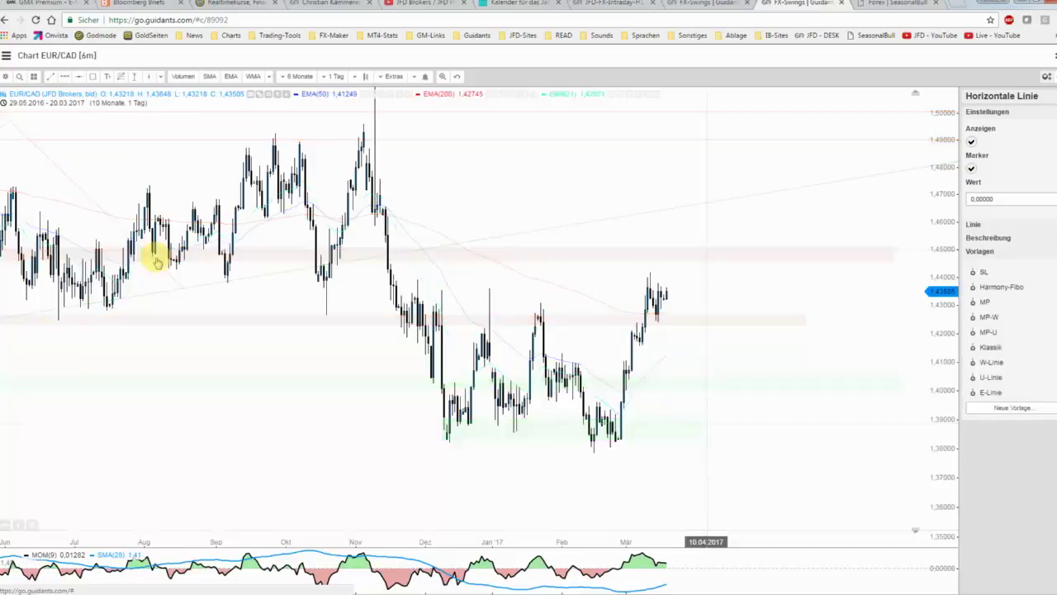
click(223, 285)
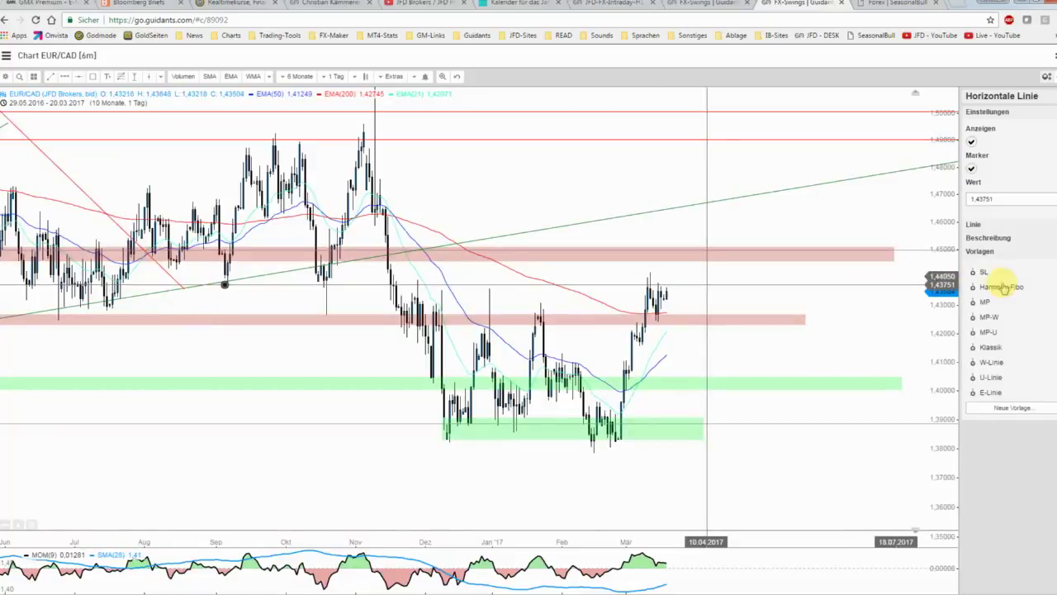
click(992, 361)
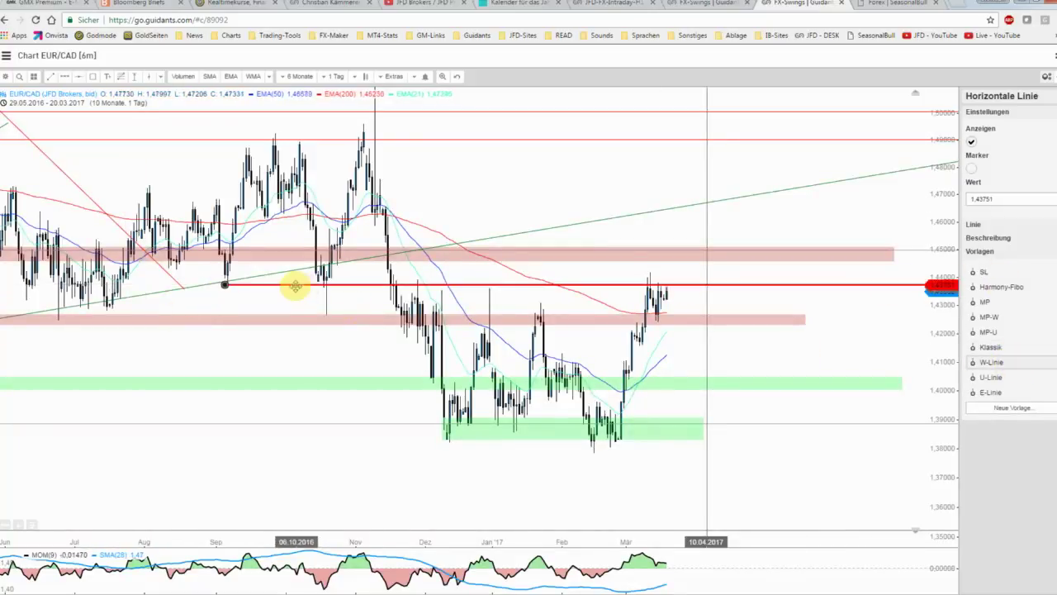
drag(306, 286, 290, 284)
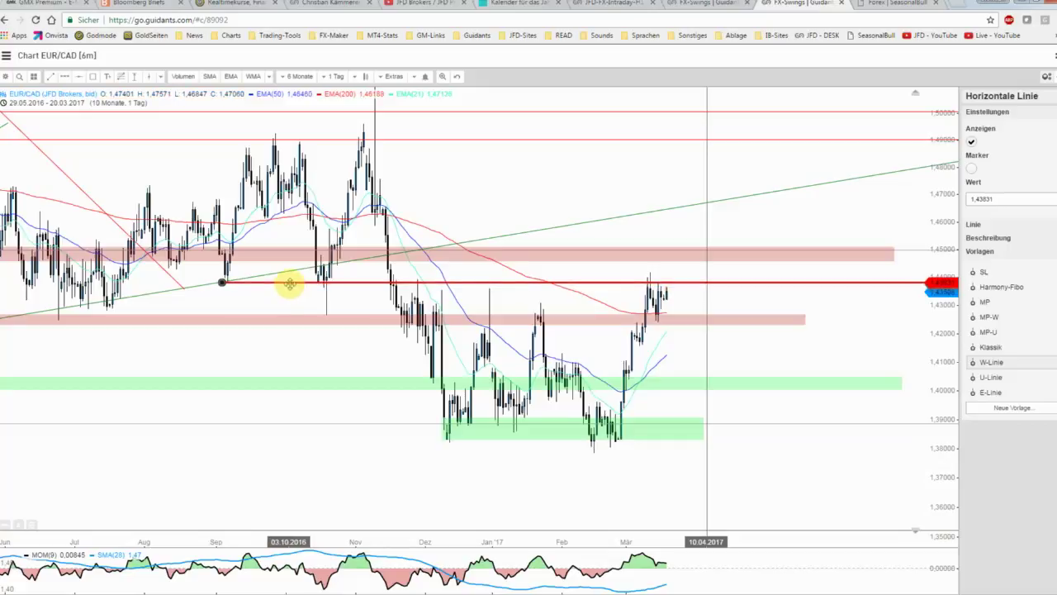
click(279, 302)
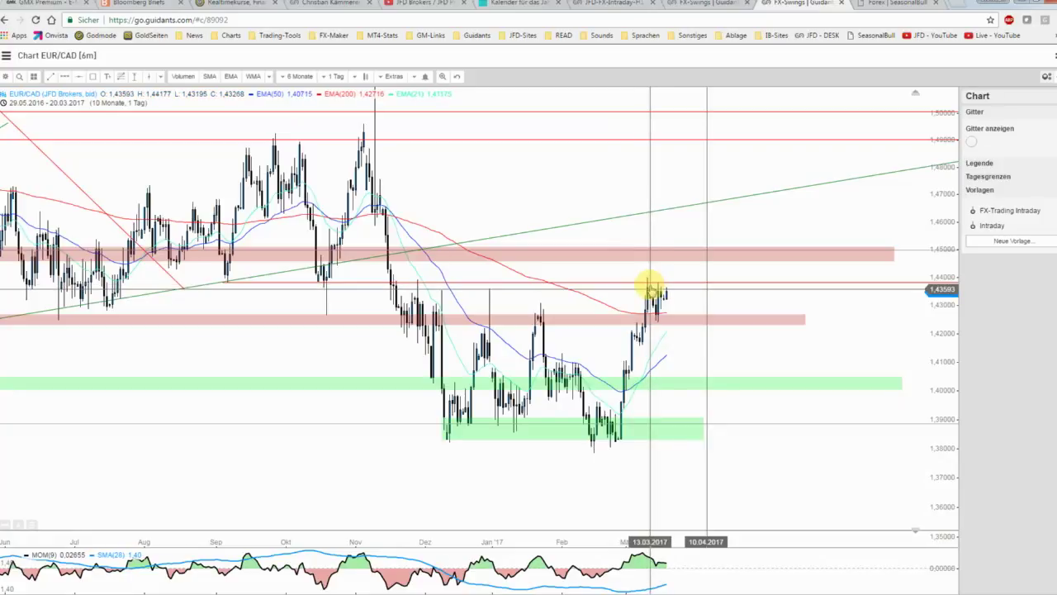
Compare the chart against the SeasonalBull EURCAD exit date and performance report.
scroll(719, 288, up, 3)
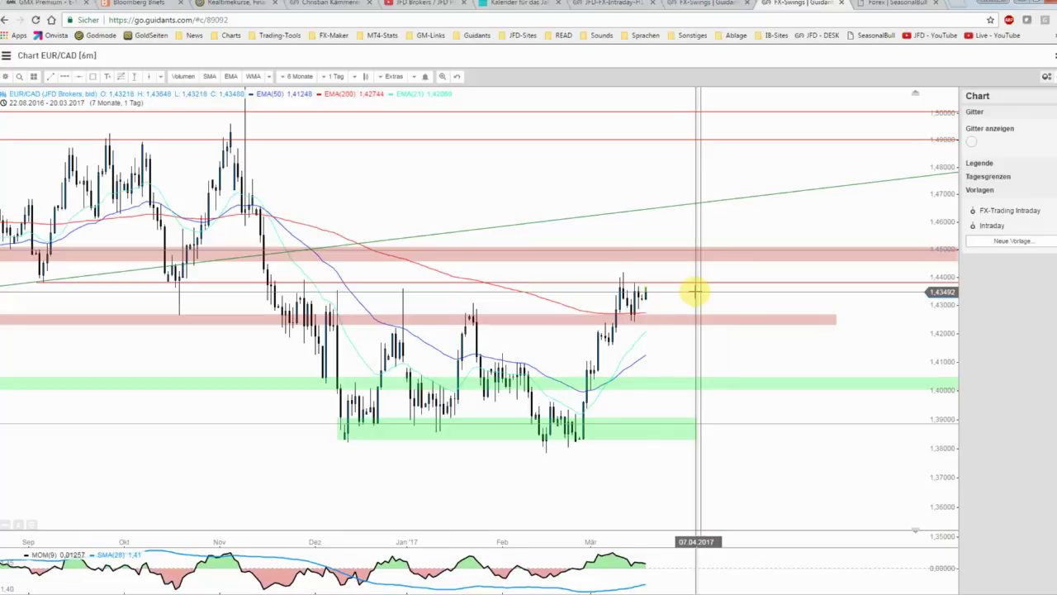
click(867, 4)
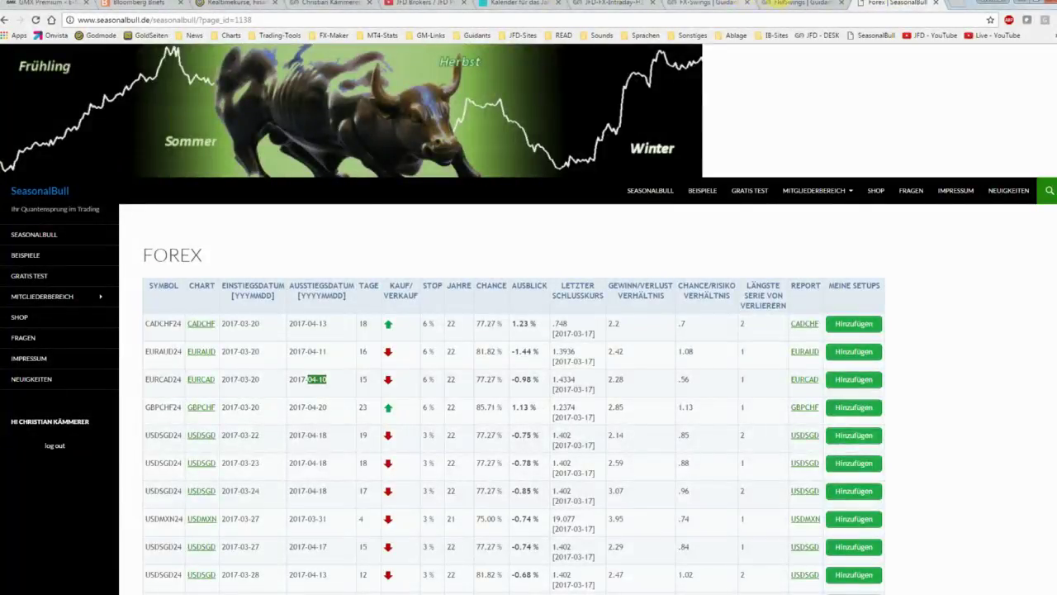
click(778, 4)
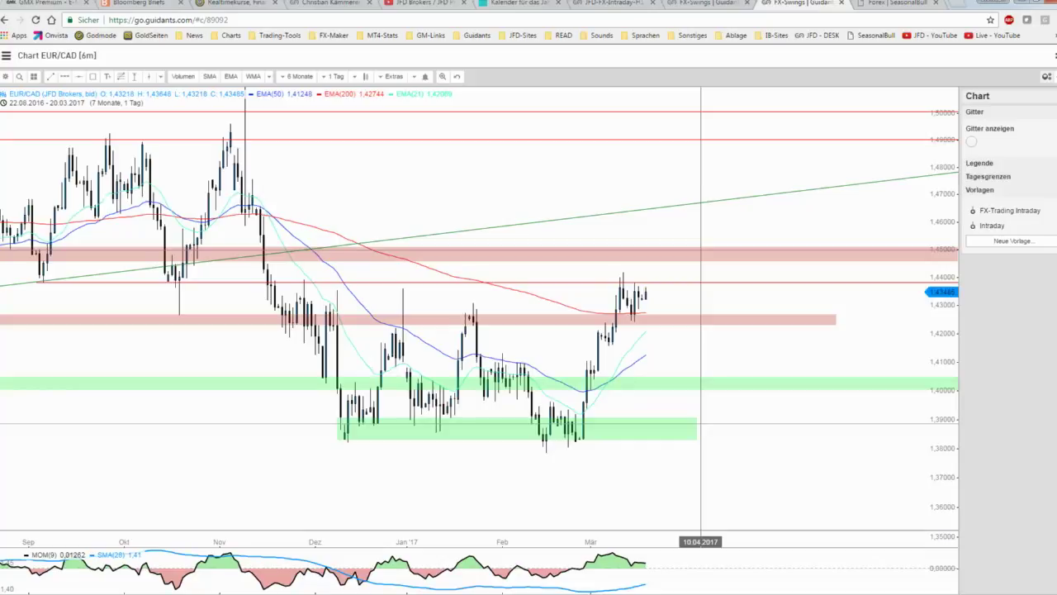
key(alt+Tab)
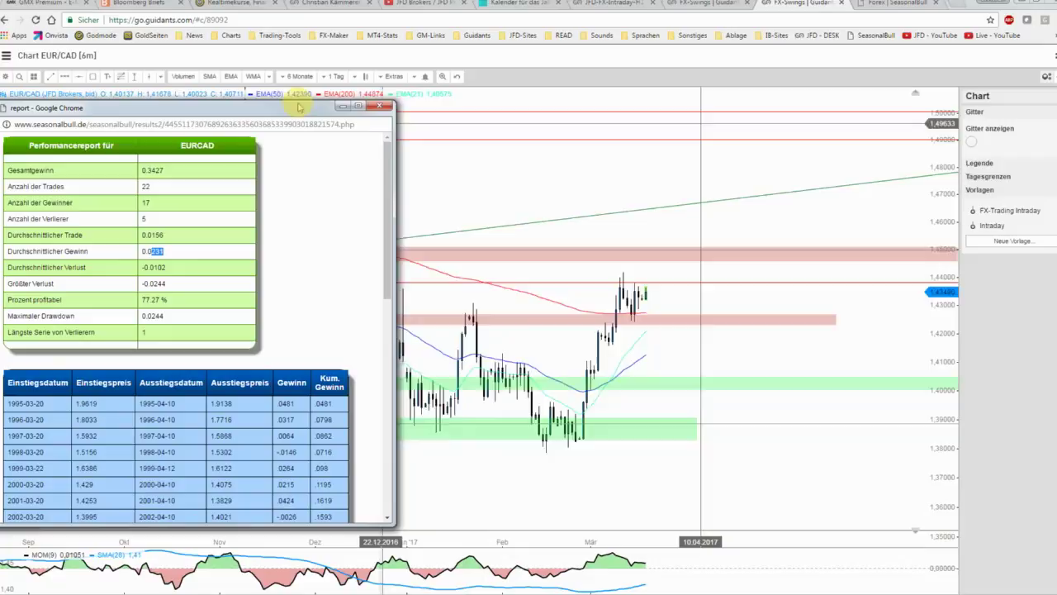
click(484, 225)
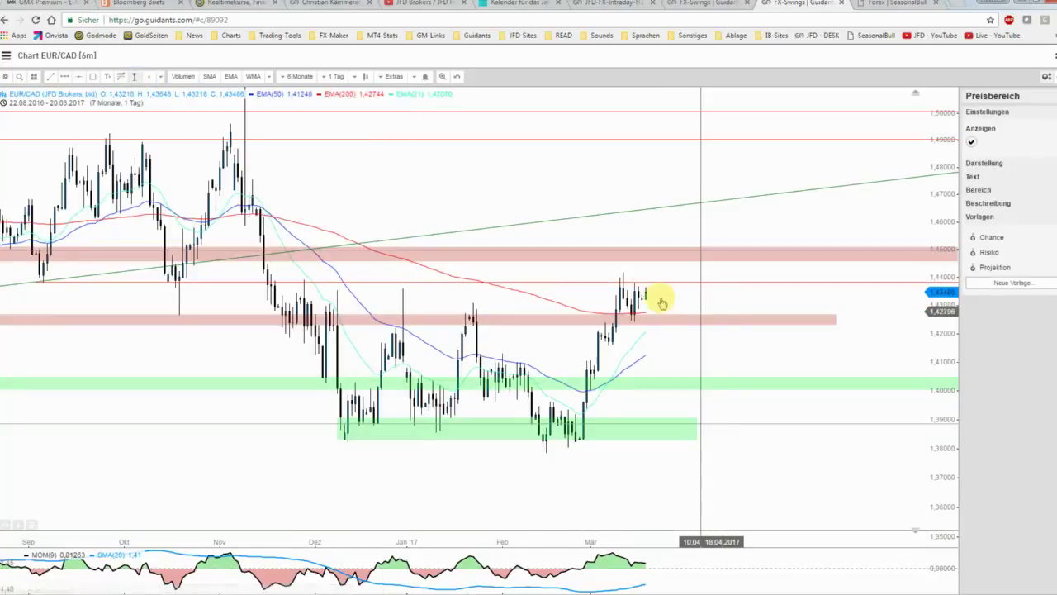
Draw a Risiko box from 1.4385 up into the red zone, ending at the exit line.
drag(650, 283, 668, 255)
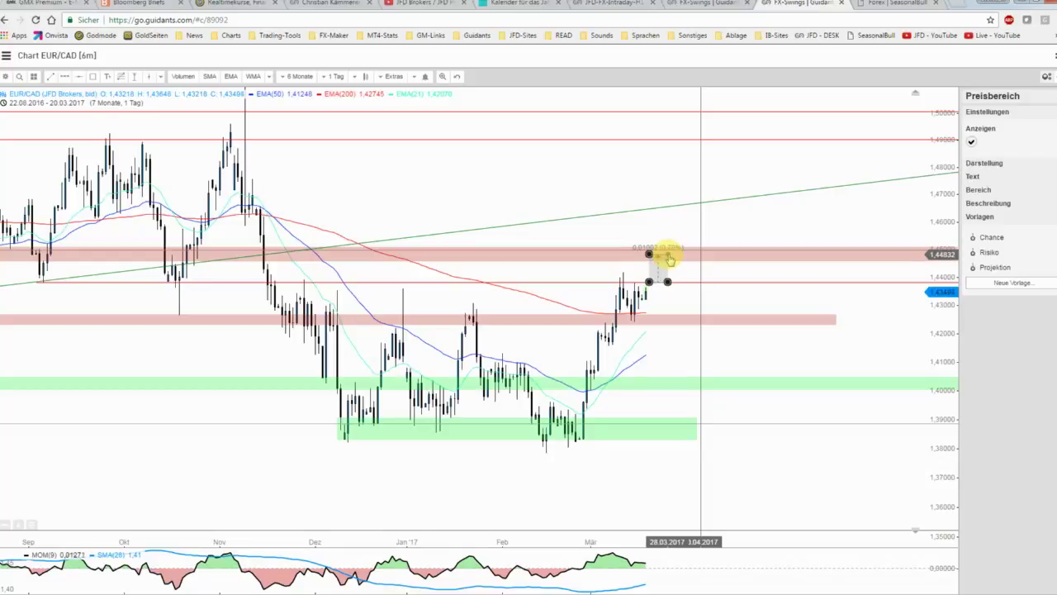
drag(669, 258, 701, 259)
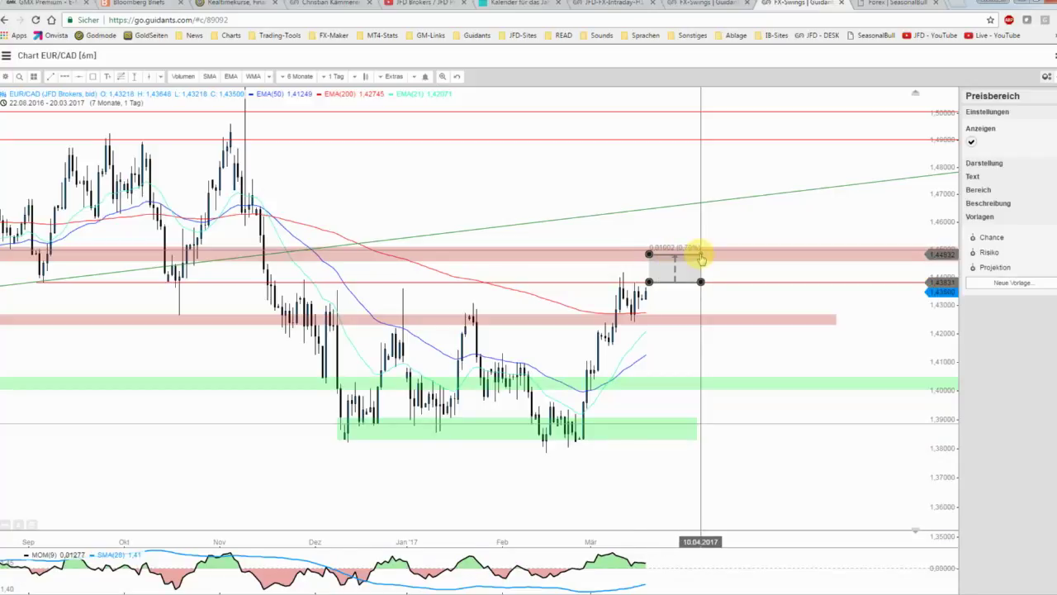
drag(700, 259, 701, 253)
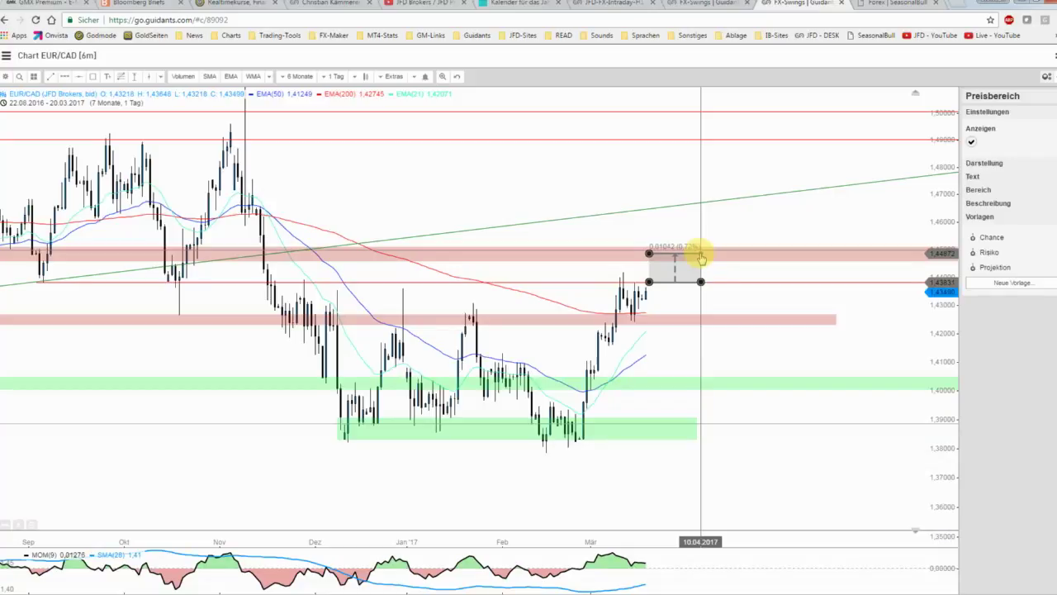
click(989, 252)
Draw a Chance box downward below the Risiko box (-0.02317, -1.61 %).
click(134, 76)
drag(652, 288, 701, 353)
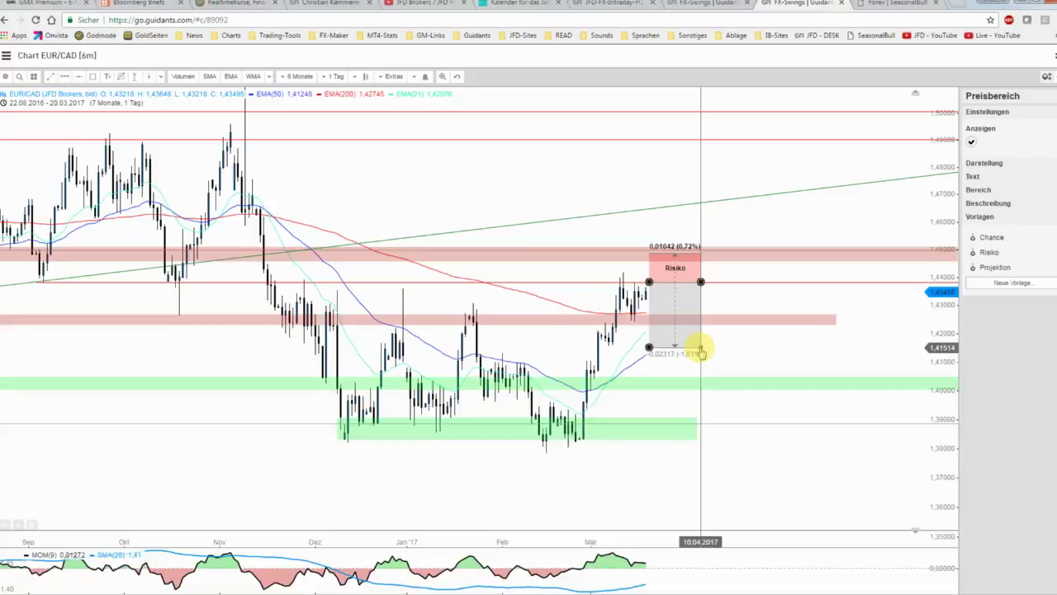
click(991, 237)
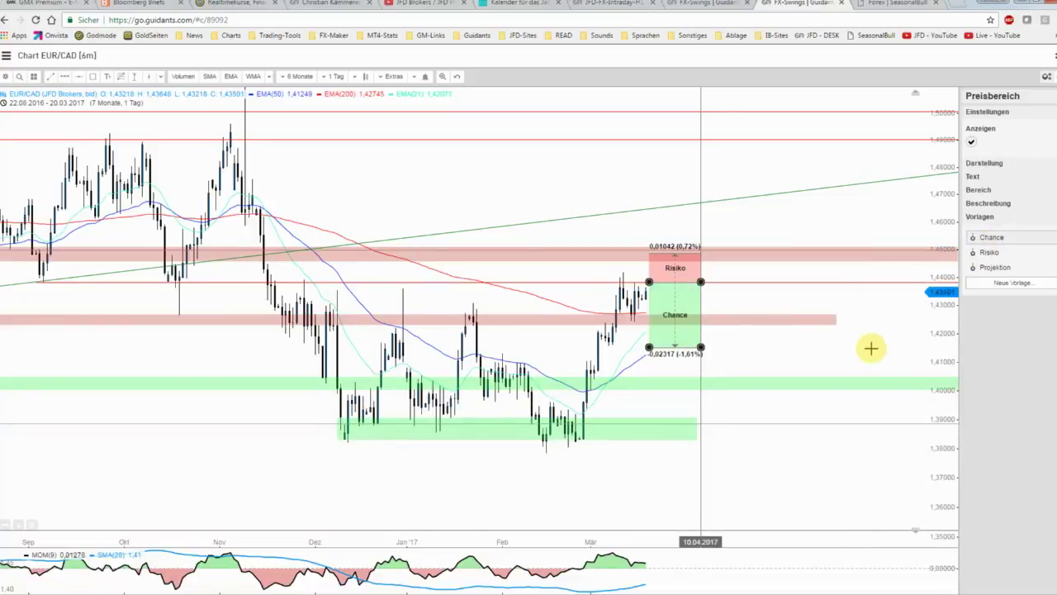
click(873, 348)
Draw a blauer Pfeil zigzag path from the latest candle down through the Chance box.
scroll(873, 347, up, 1)
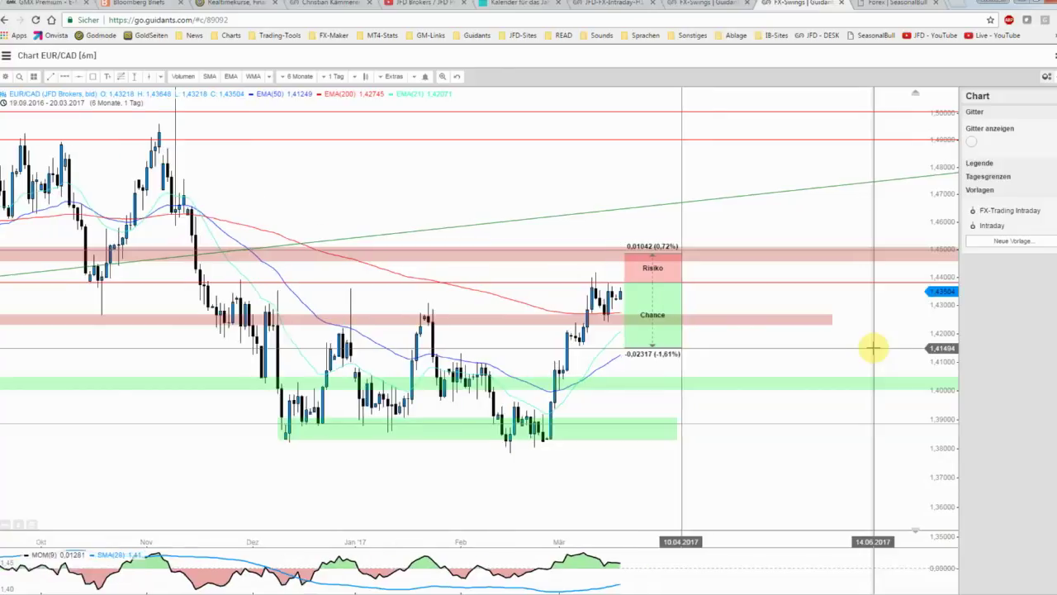
click(66, 76)
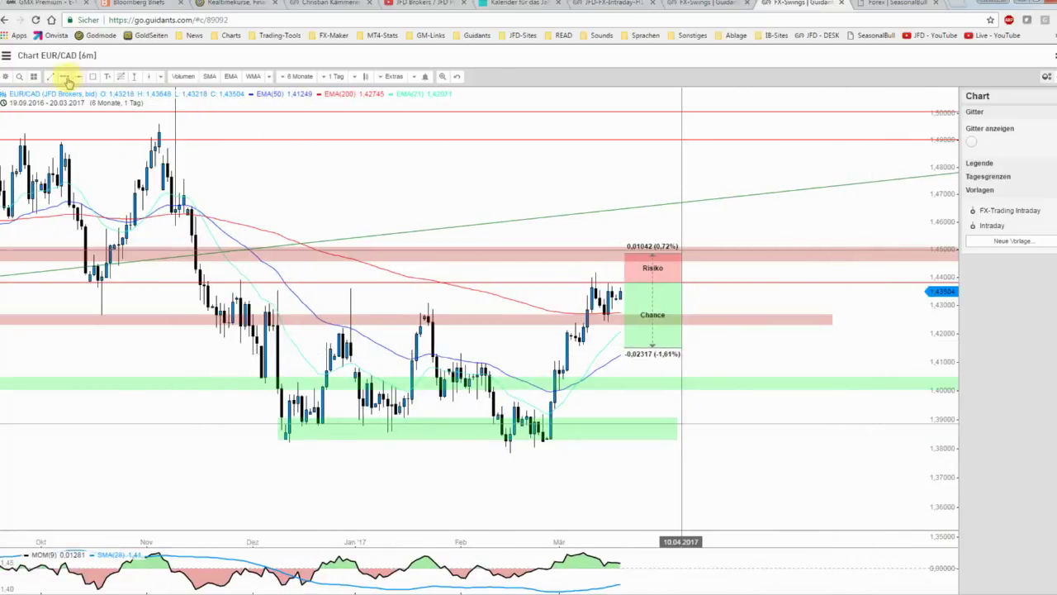
click(630, 276)
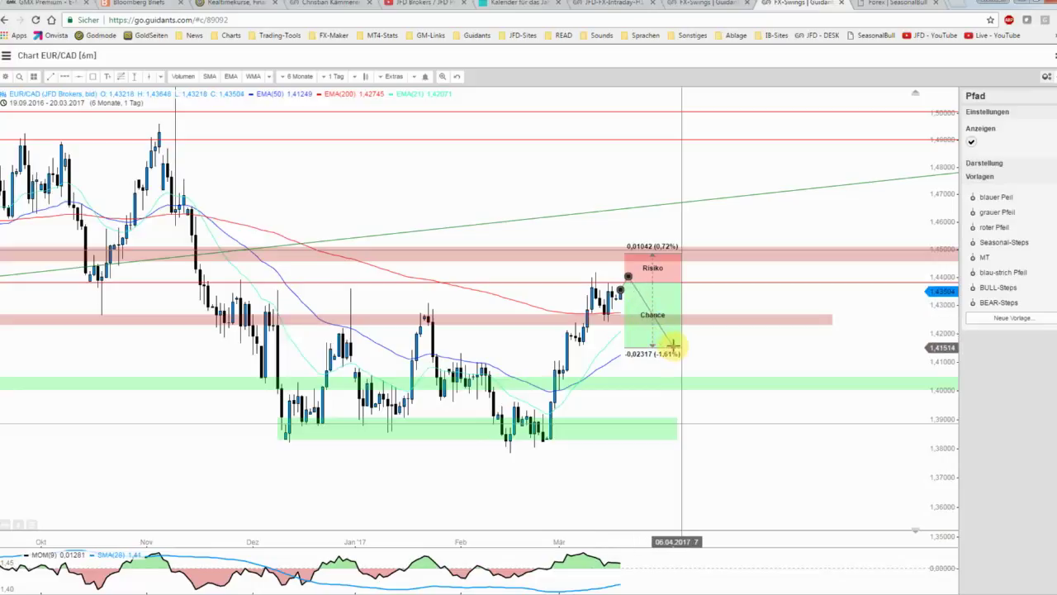
click(644, 324)
click(653, 304)
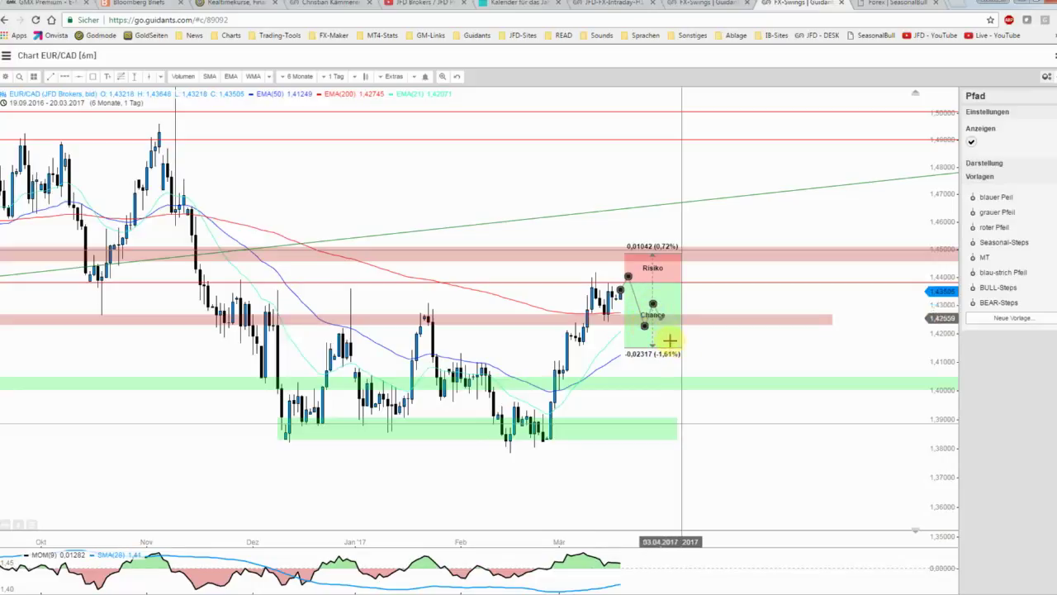
click(676, 349)
double_click(685, 325)
click(996, 197)
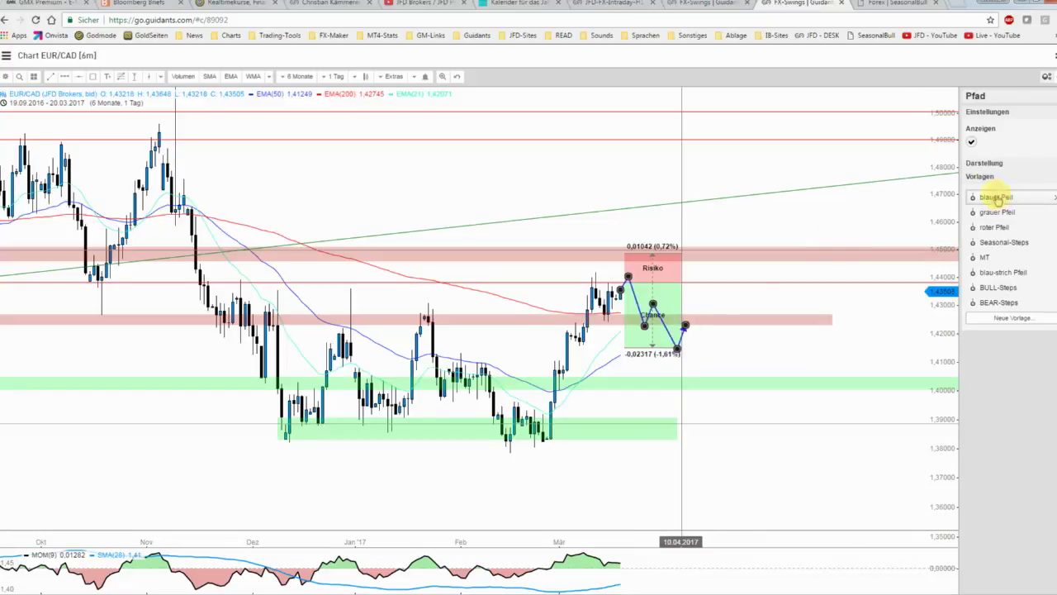
click(988, 165)
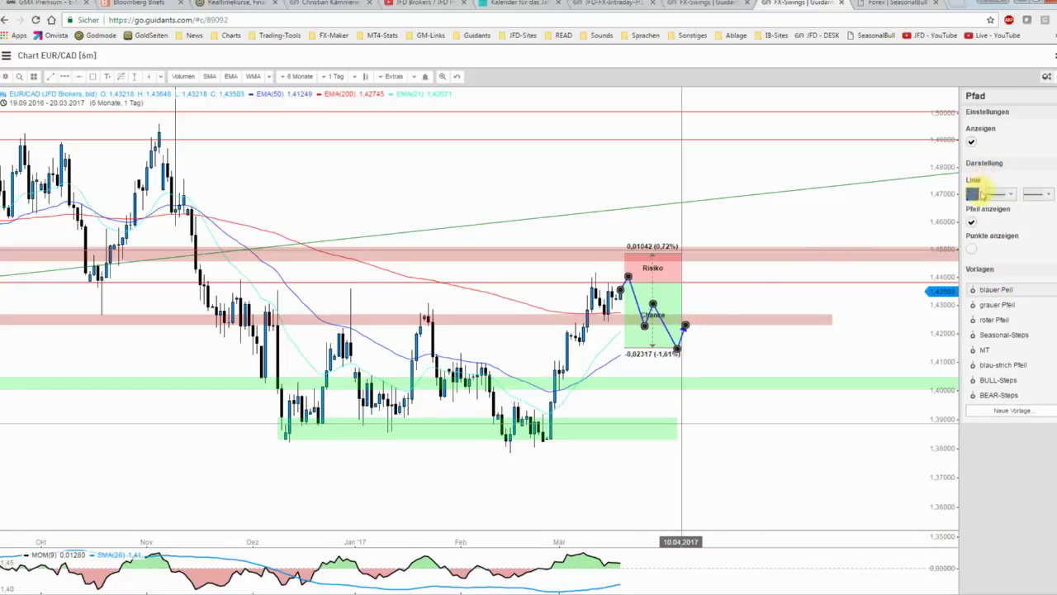
click(727, 243)
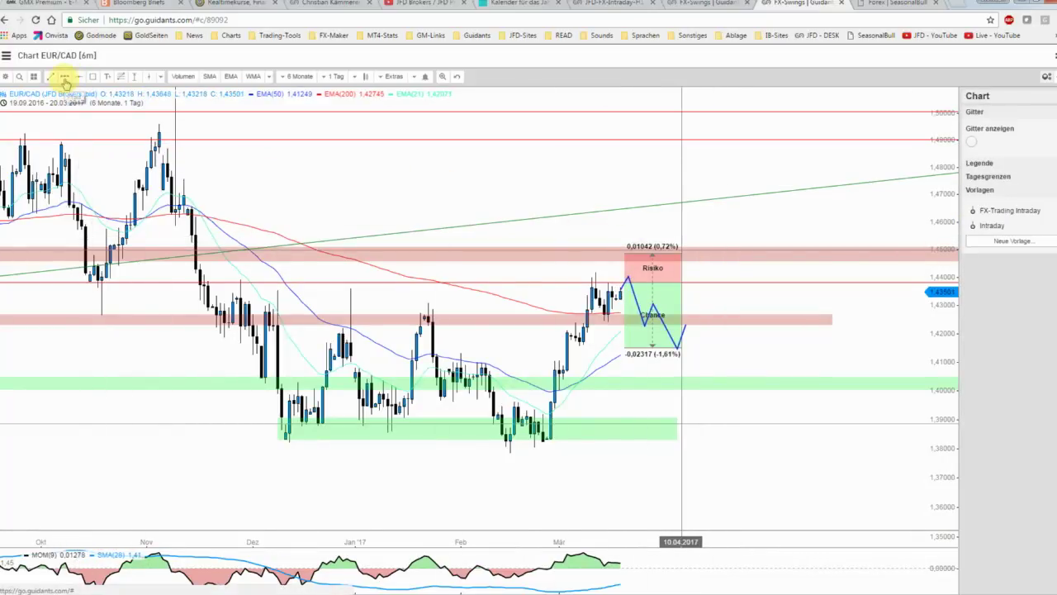
Add a thick red stop line at 1.45315 starting at the Risiko box.
click(65, 78)
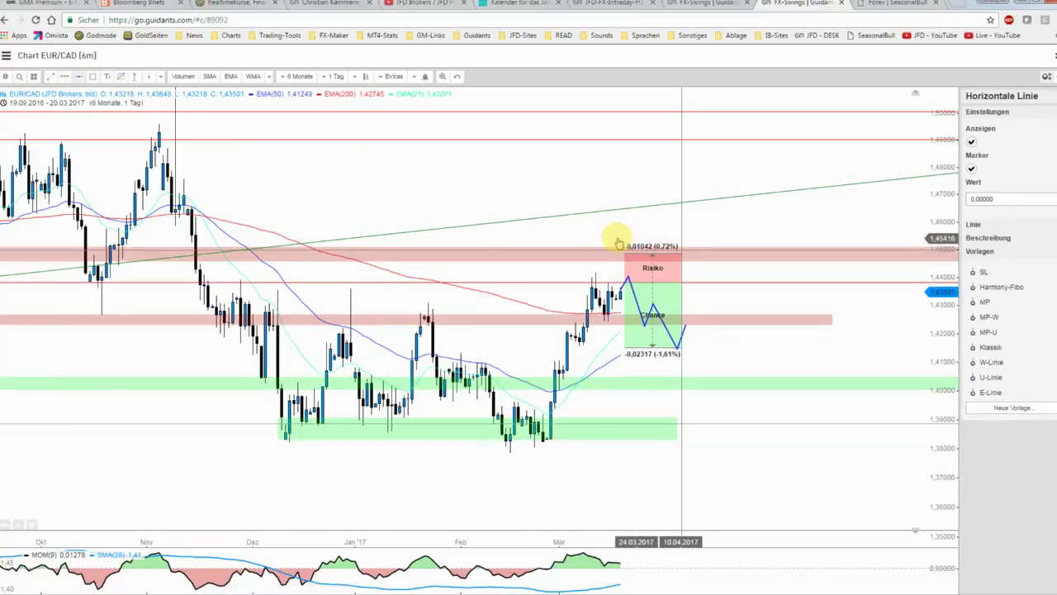
click(627, 238)
click(984, 273)
drag(696, 237, 679, 239)
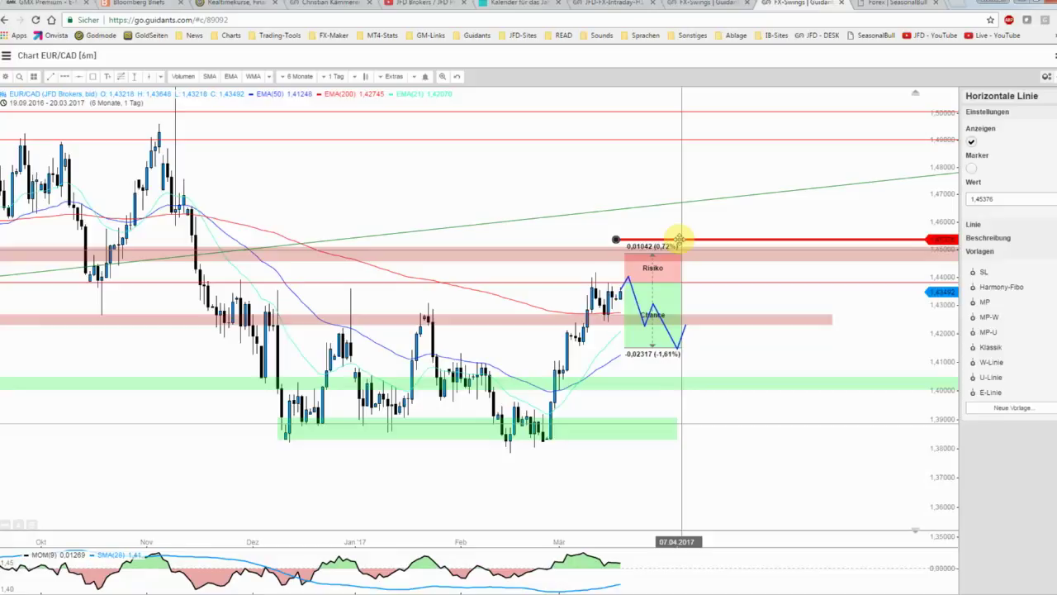
drag(694, 239, 679, 240)
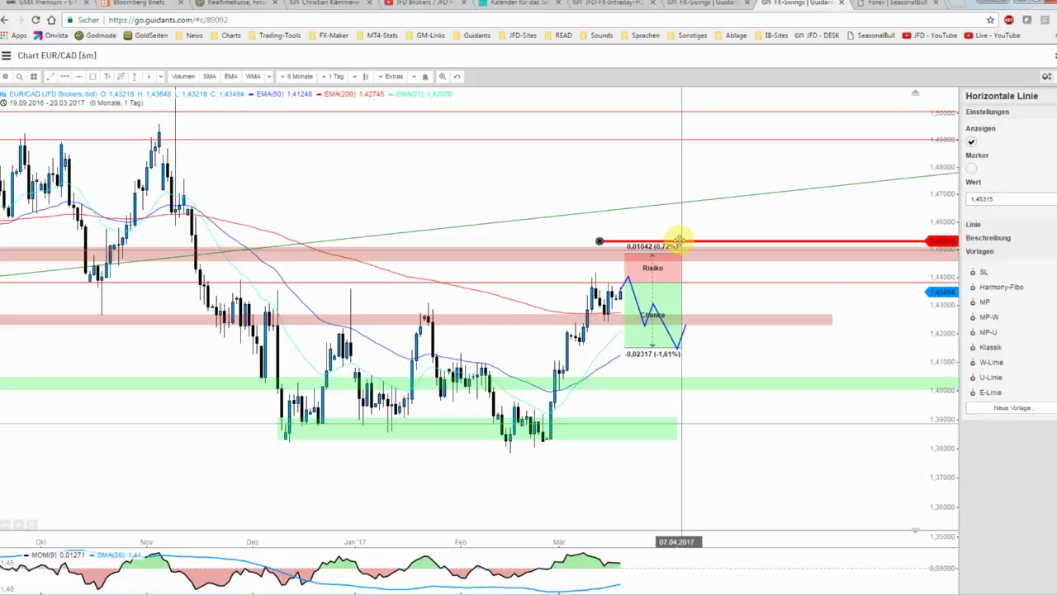
drag(677, 240, 690, 240)
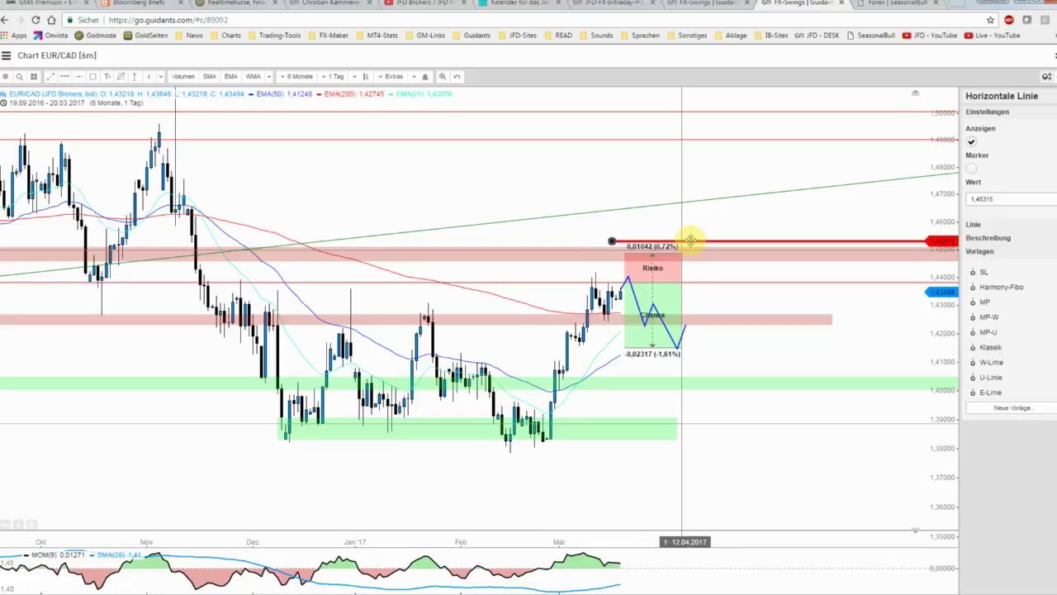
click(701, 219)
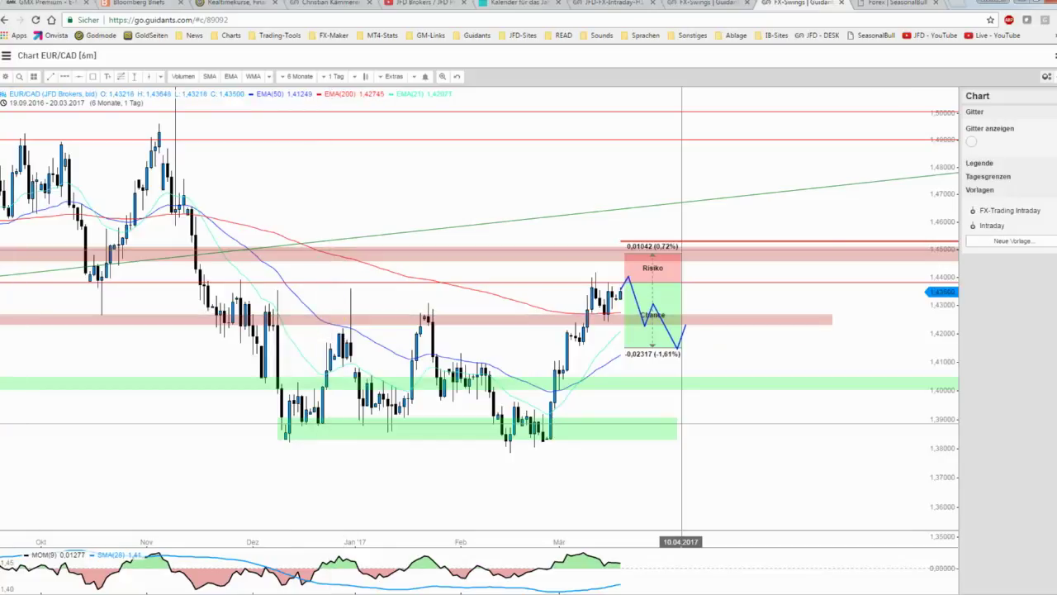
Move the seasonality window to the lower left and save the annotated EUR/CAD chart.
click(618, 124)
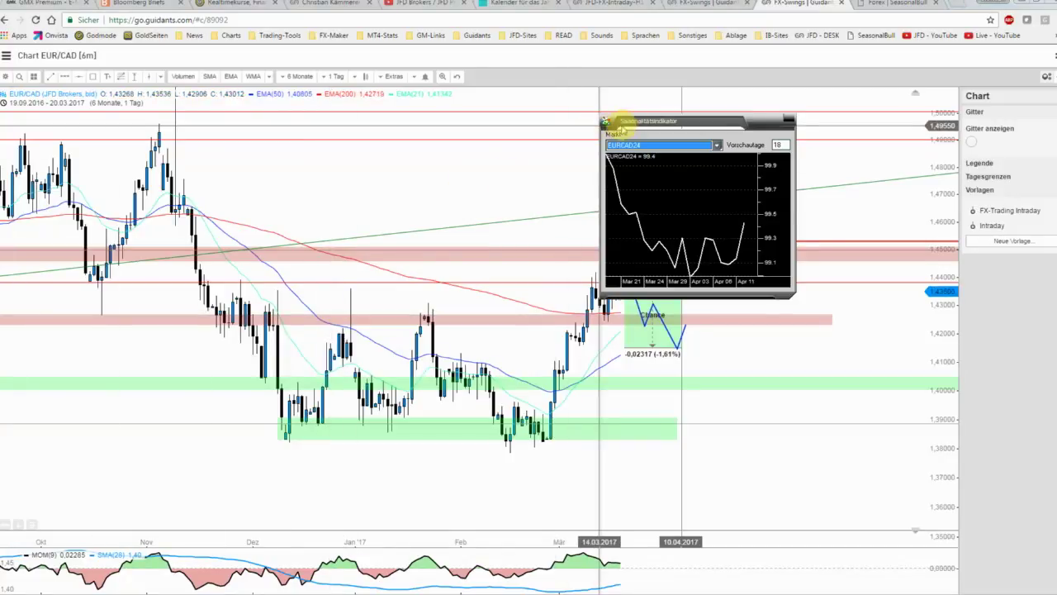
drag(618, 123, 35, 339)
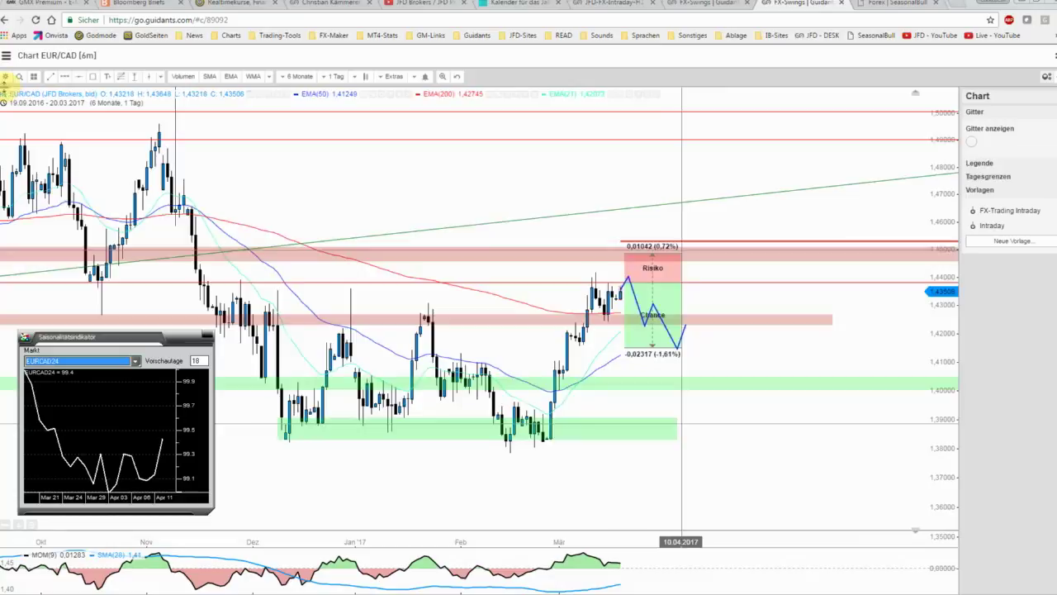
click(5, 77)
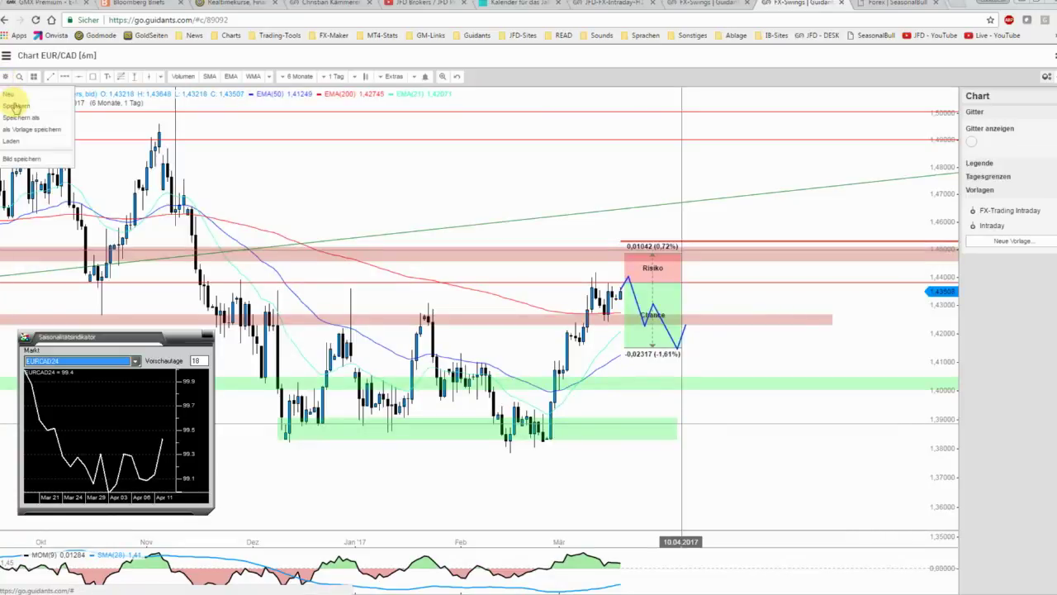
click(14, 106)
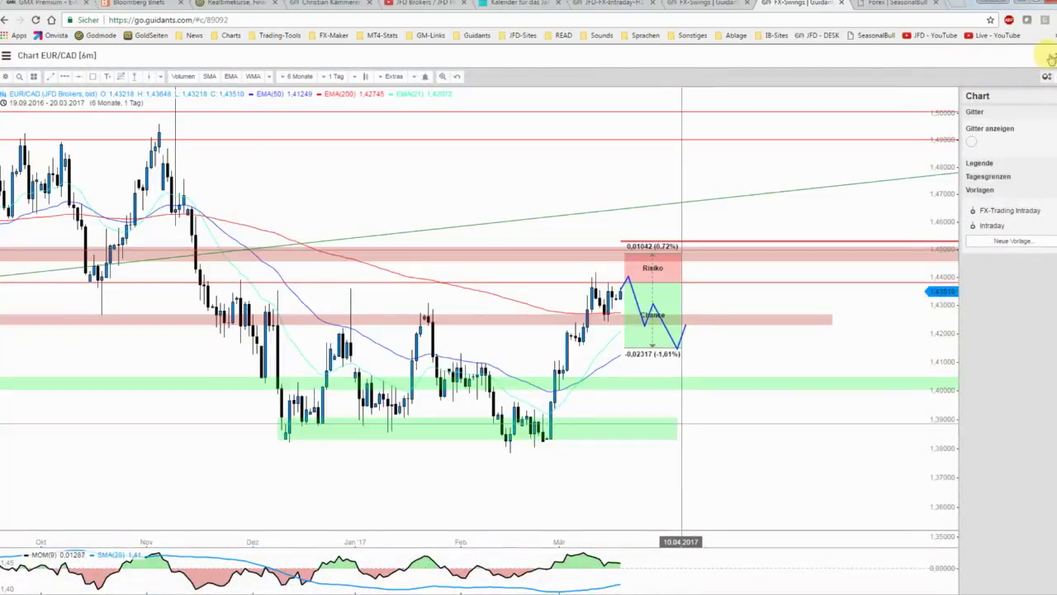
Maximize the CAD/CHF chart with a wider price scale and CADCHF24 seasonal curve, then view SeasonalBull.
click(692, 3)
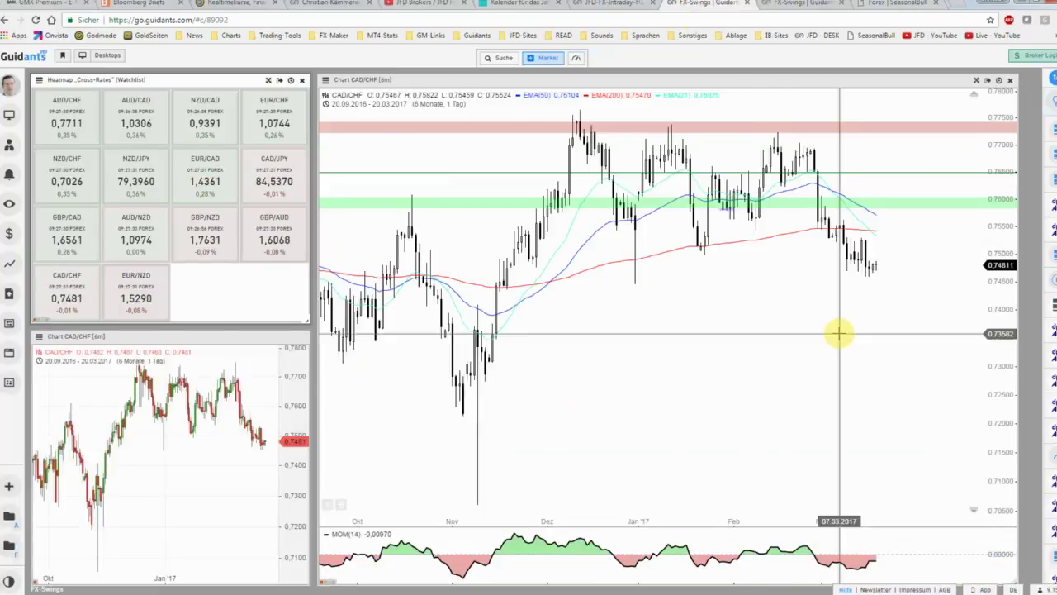
click(988, 80)
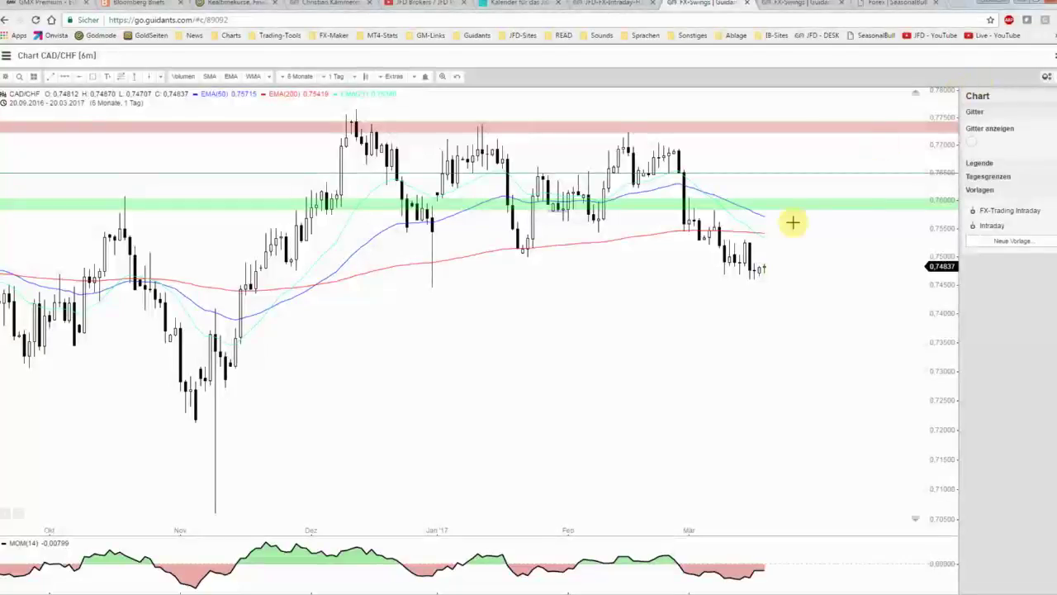
drag(930, 163, 939, 240)
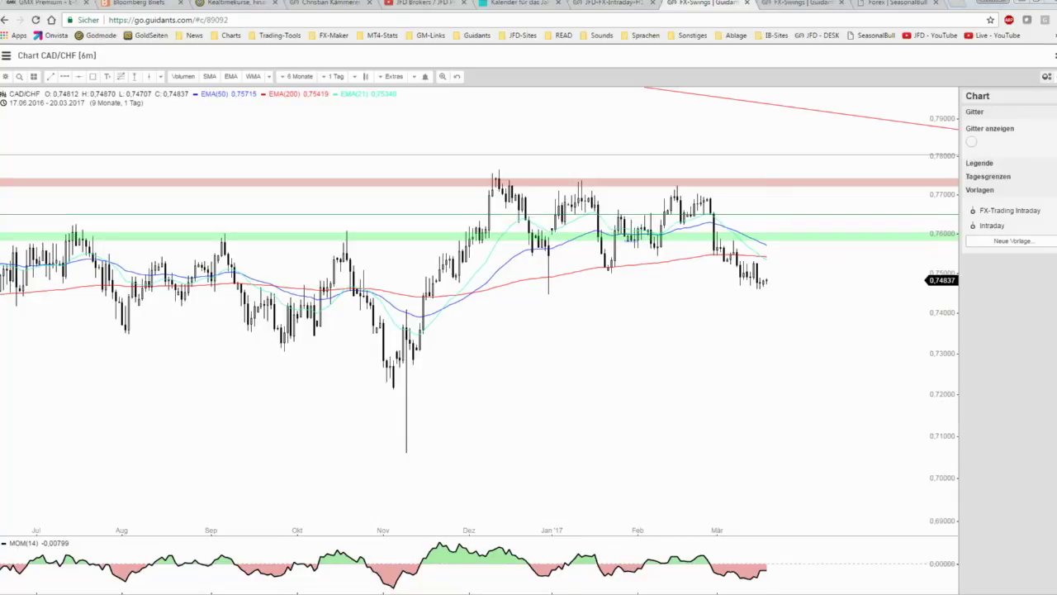
click(135, 361)
scroll(139, 384, up, 2)
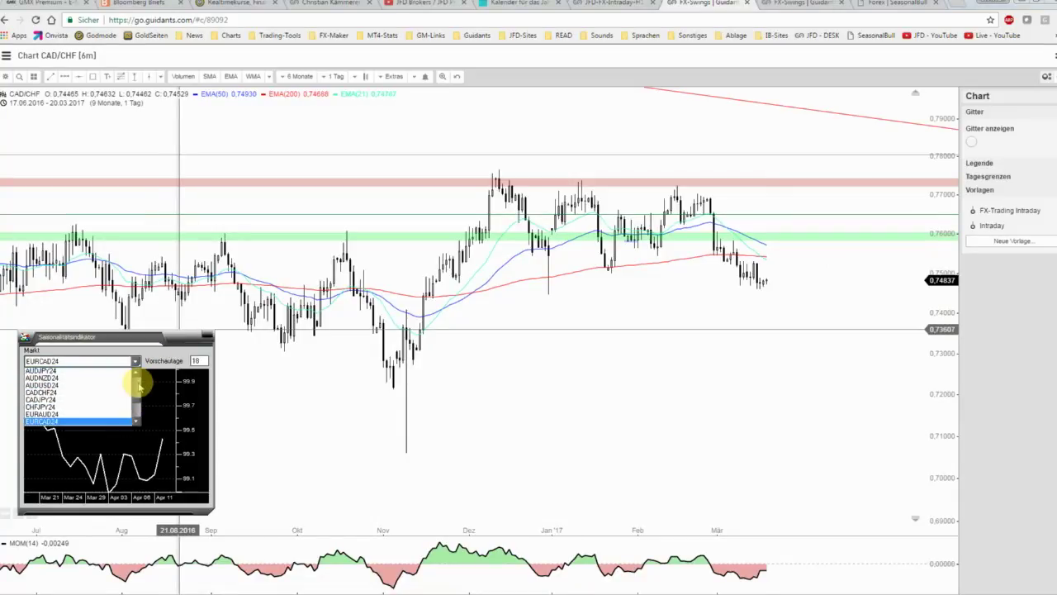
click(86, 398)
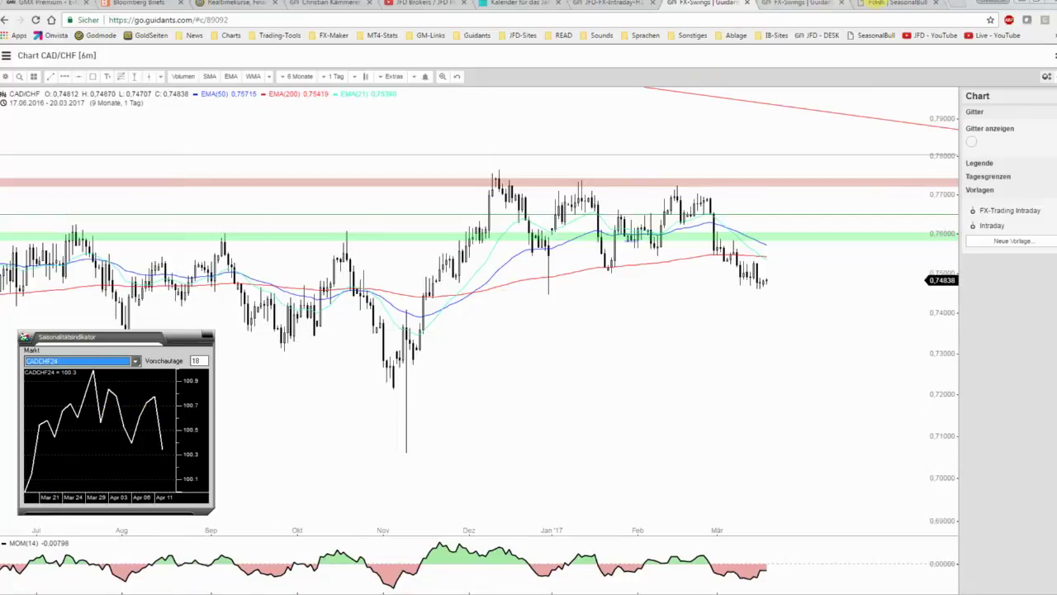
click(896, 4)
click(301, 407)
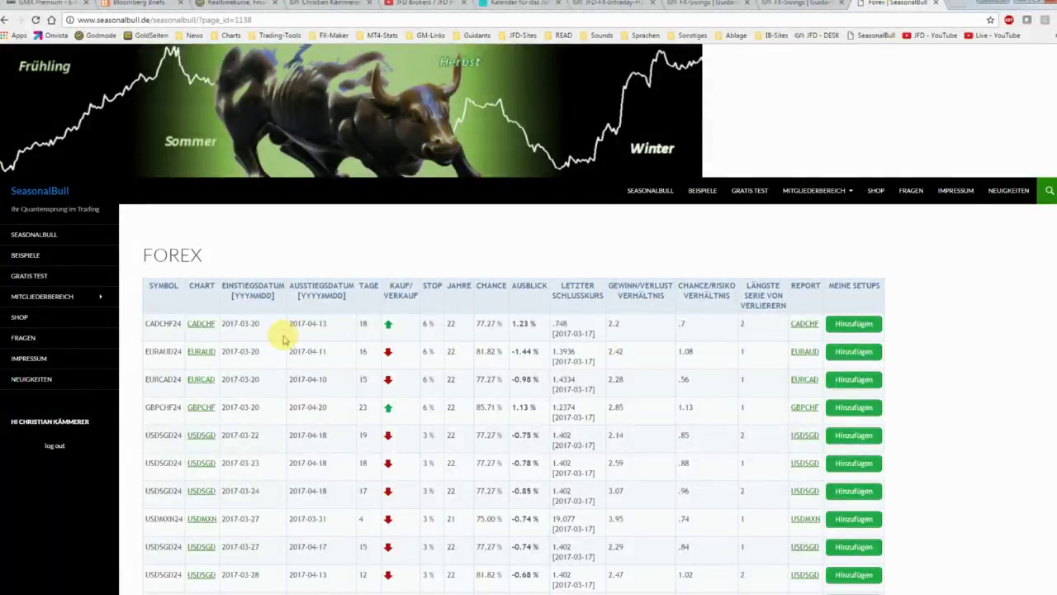
Highlight the CADCHF exit date 2017-04-13 and open the CADCHF performance report.
drag(329, 323, 245, 323)
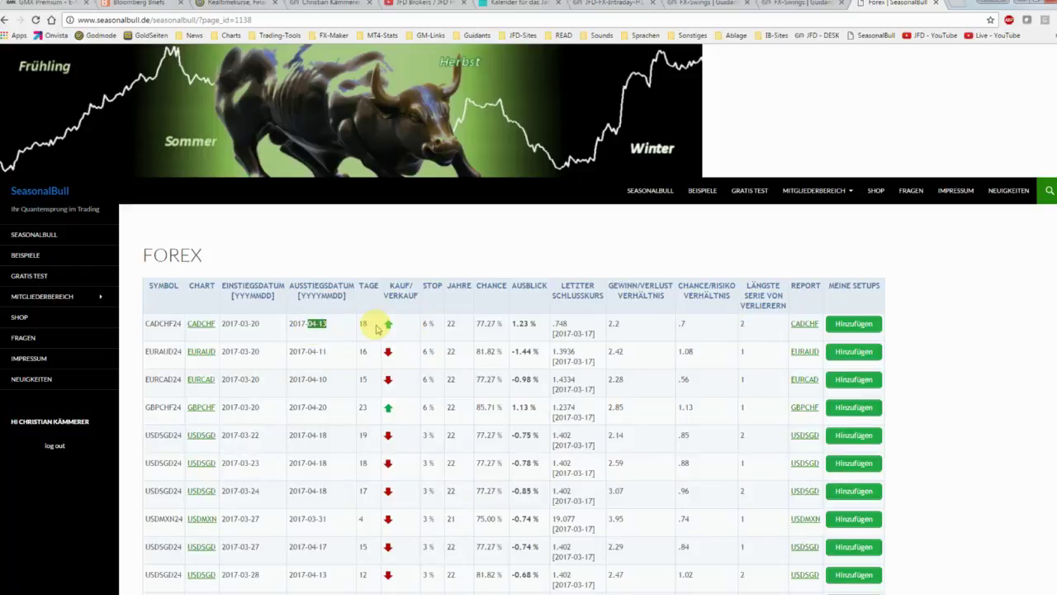
click(804, 323)
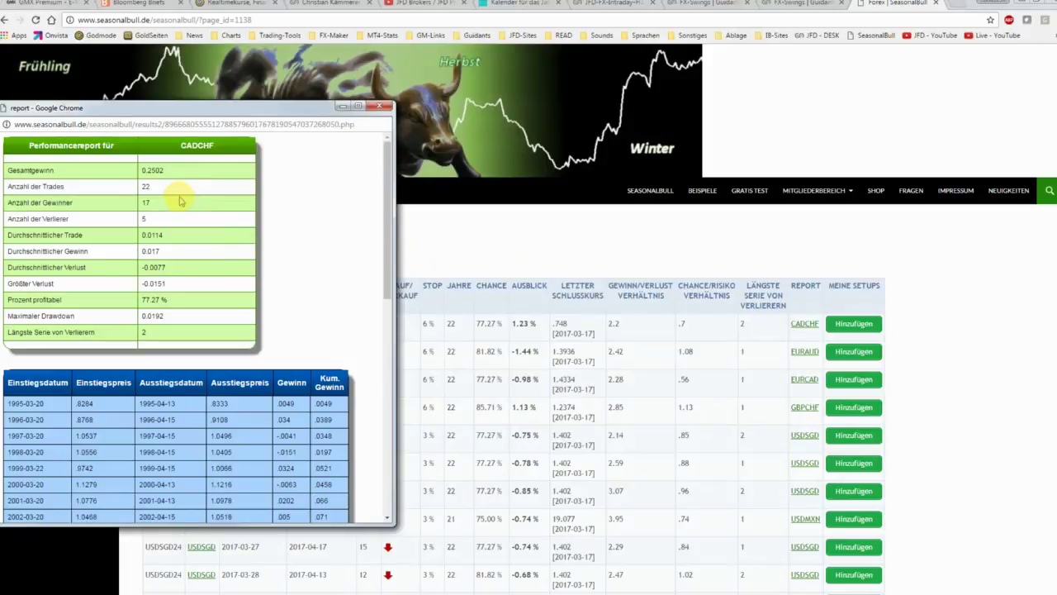
Open the EURCAD performance report and highlight its 77.27 % profitable rate for comparison with CADCHF.
click(804, 379)
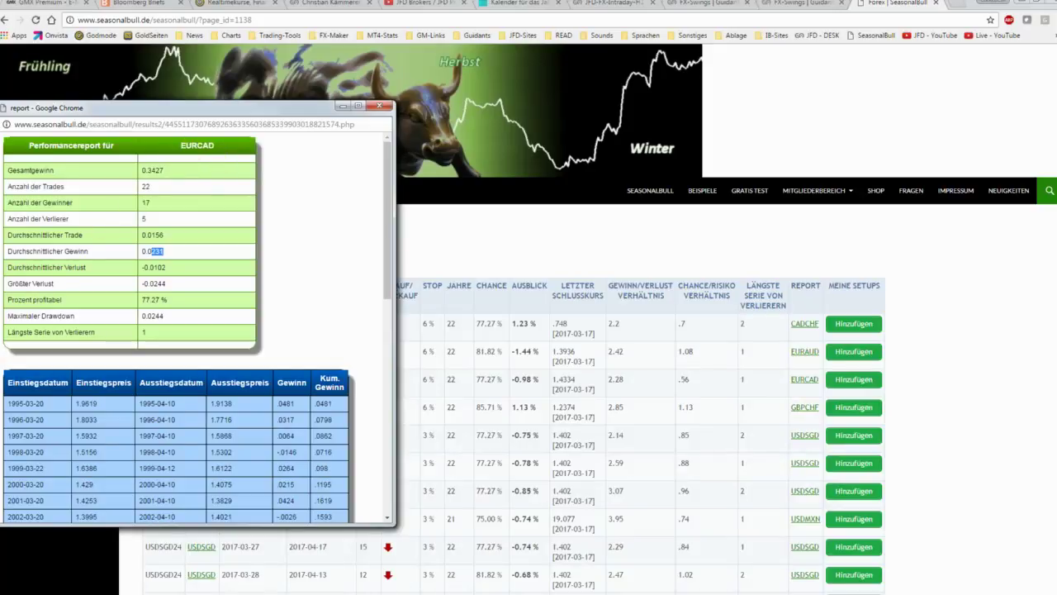
key(alt+Tab)
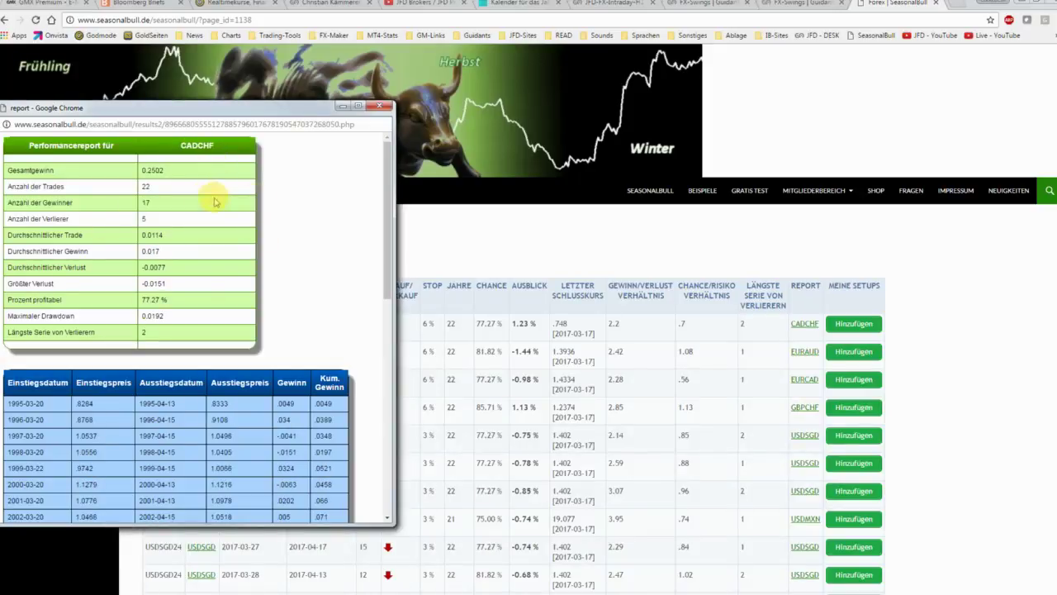
drag(182, 296, 144, 298)
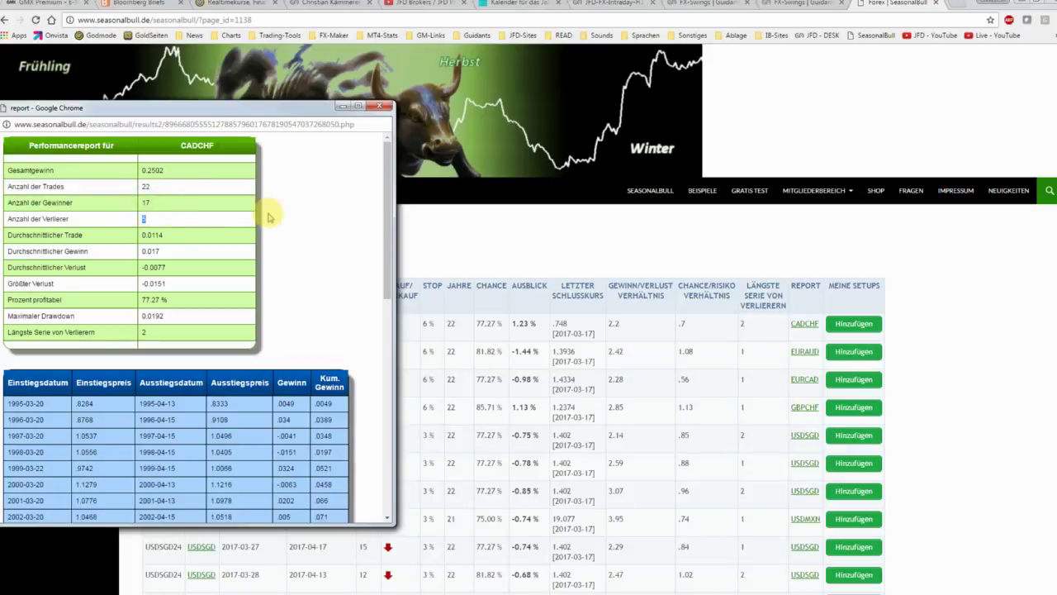
Scroll through the trade table and performance chart, then return to the Guidants FX-Swings workspace.
drag(386, 174, 386, 389)
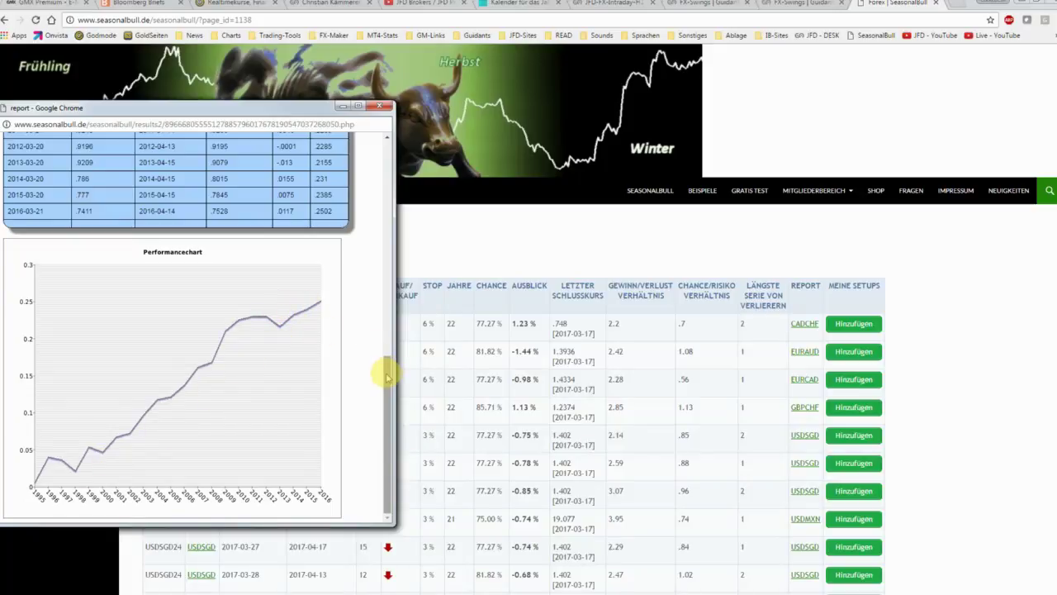
drag(389, 383, 389, 366)
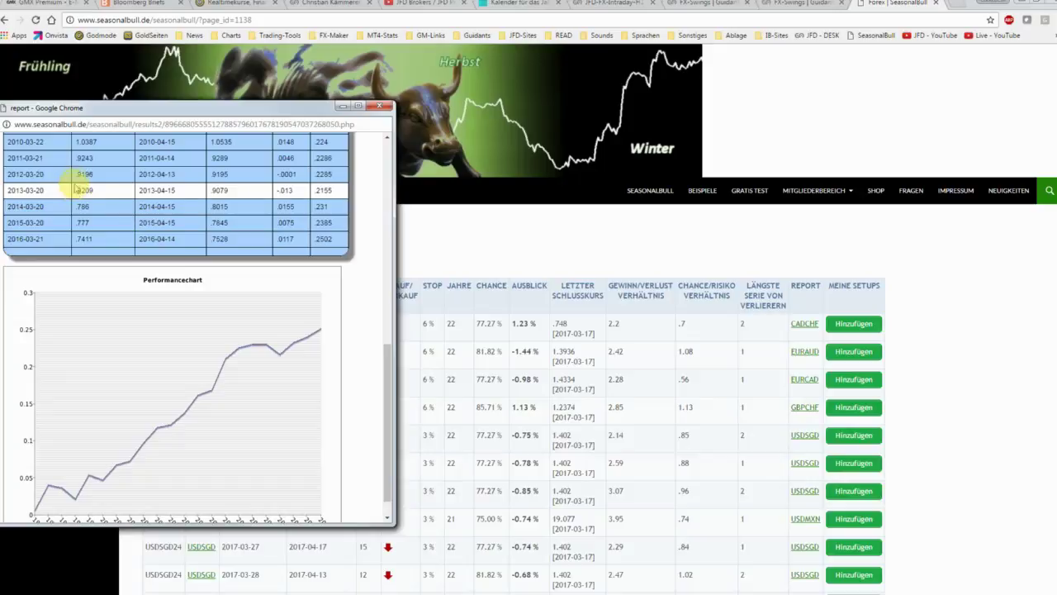
drag(385, 348, 385, 229)
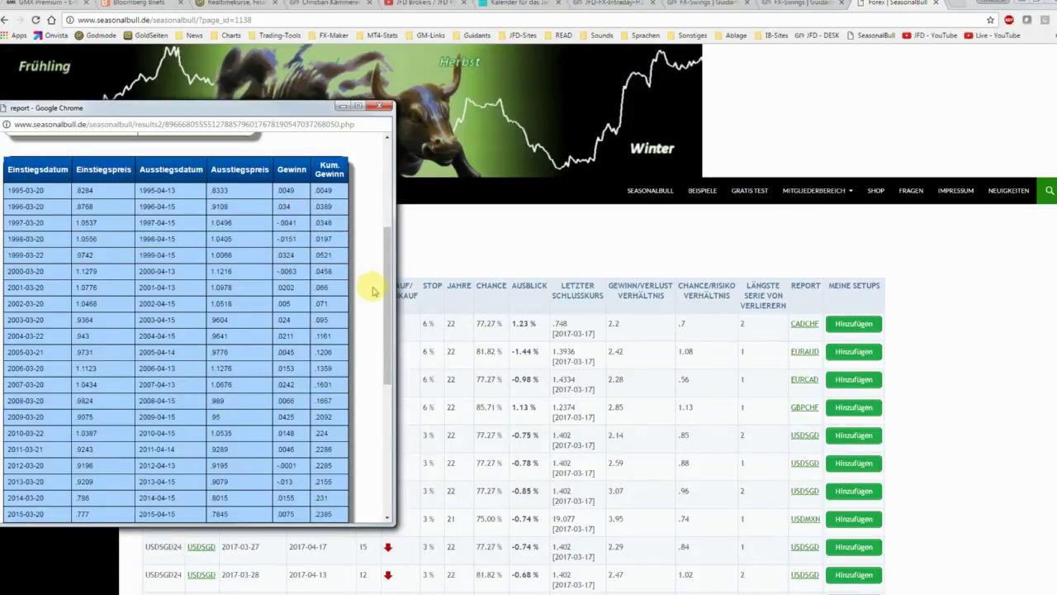
drag(385, 296, 378, 208)
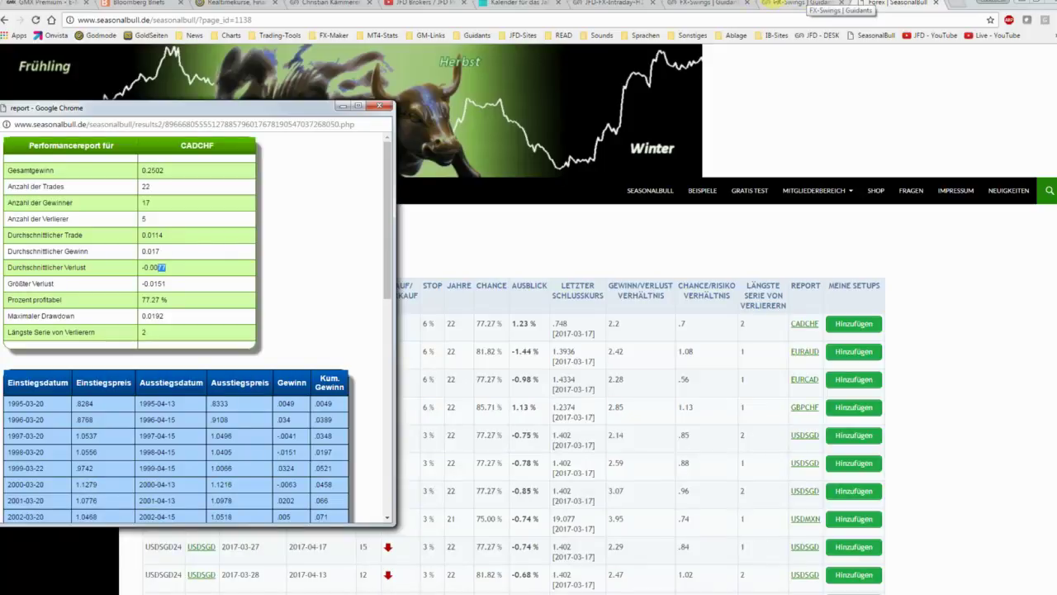
click(789, 3)
click(719, 4)
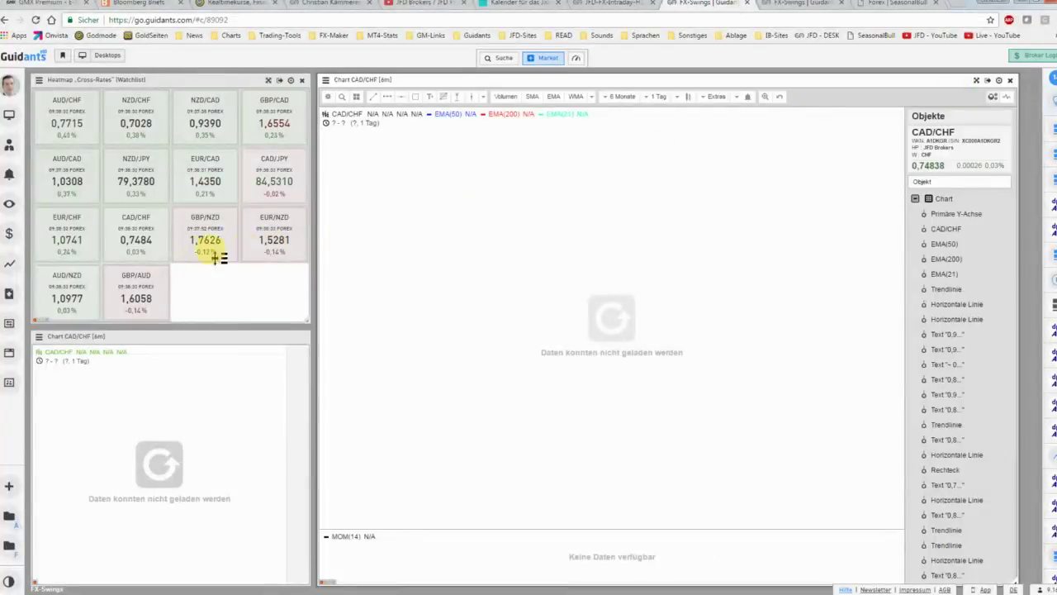
Flip through the EUR/CAD and AUD/NZD charts, then bring CAD/CHF back enlarged to fill the window.
click(154, 225)
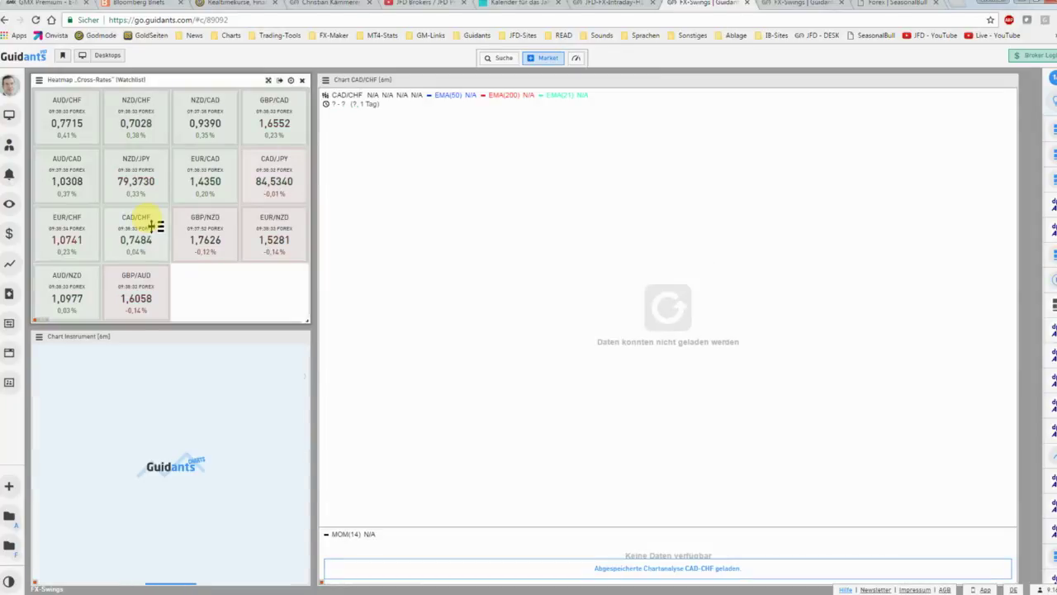
click(202, 188)
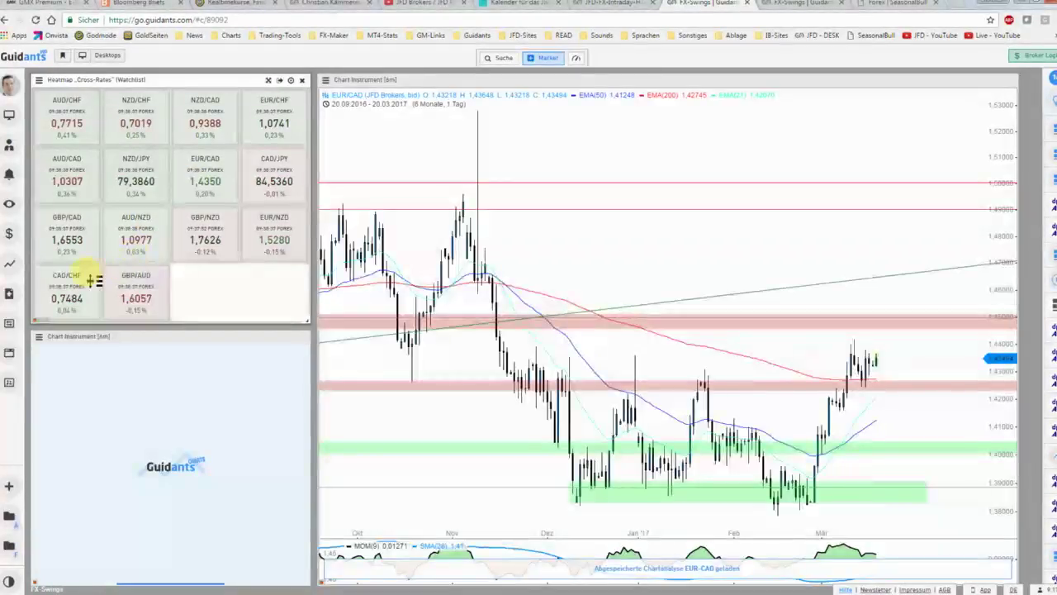
click(92, 281)
click(135, 241)
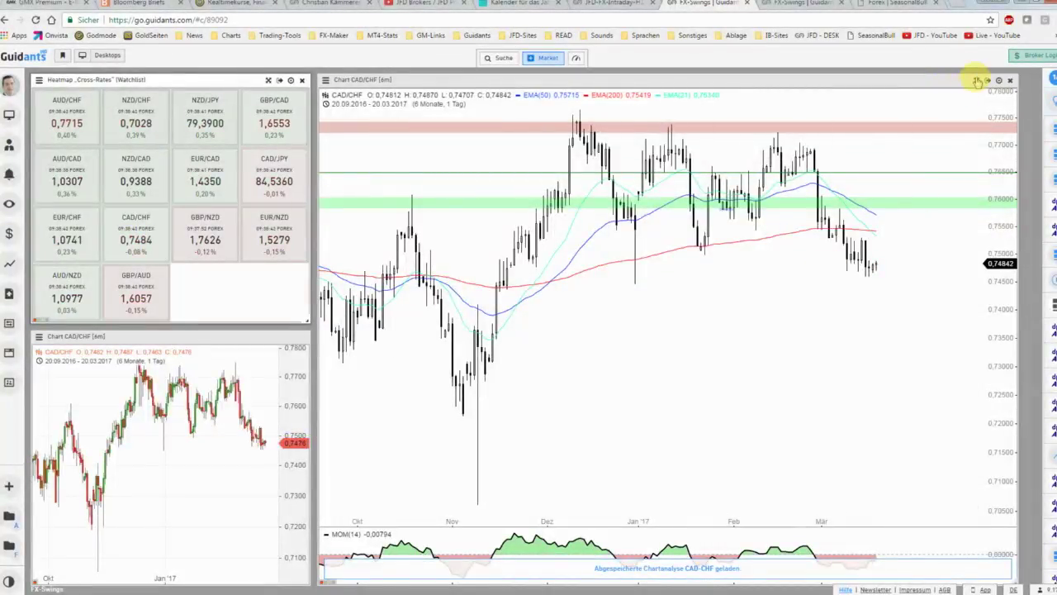
click(975, 78)
scroll(869, 330, down, 3)
scroll(840, 325, down, 2)
scroll(774, 330, down, 2)
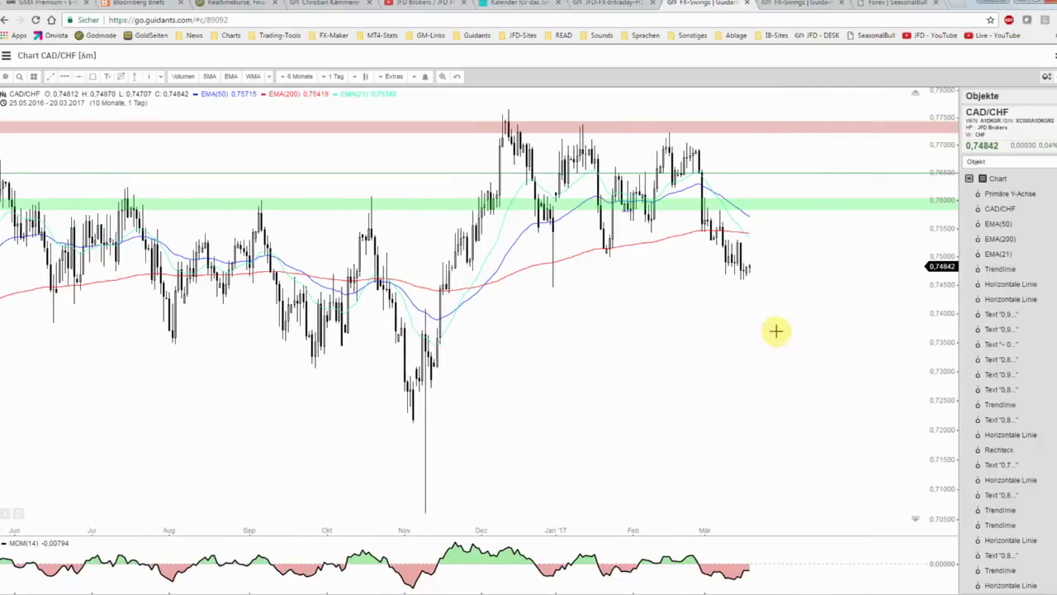
Draw a green zone around 0.7465–0.7485 from mid-November past the latest candles.
click(93, 76)
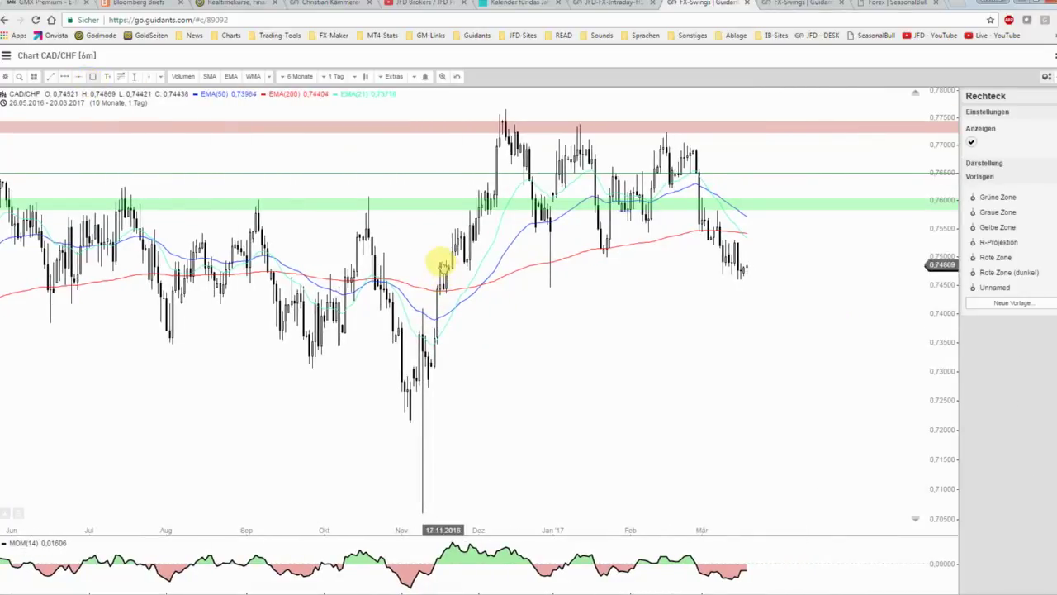
click(902, 279)
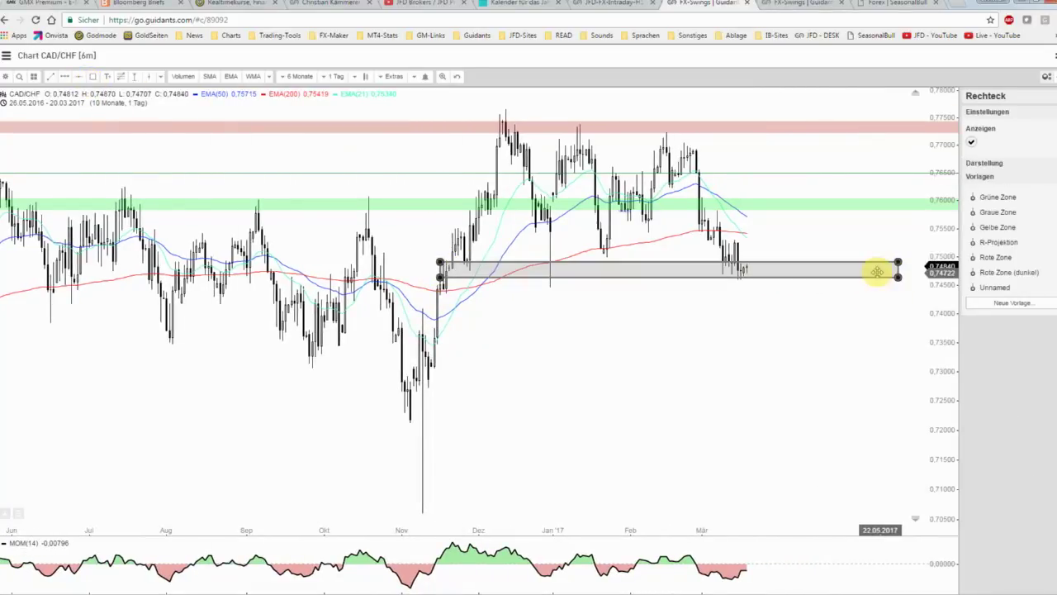
click(1030, 199)
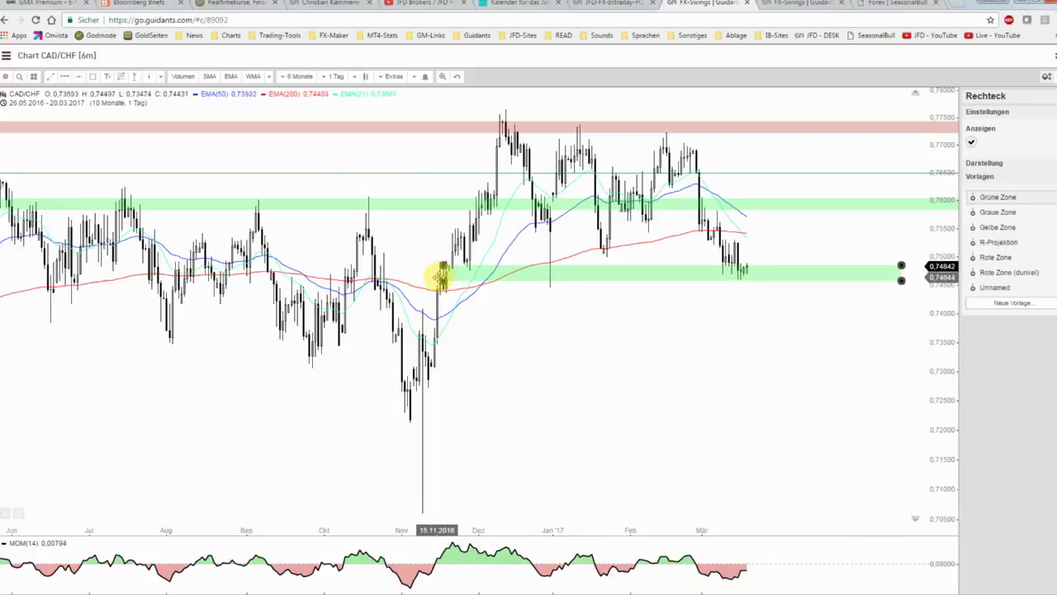
drag(441, 279, 497, 273)
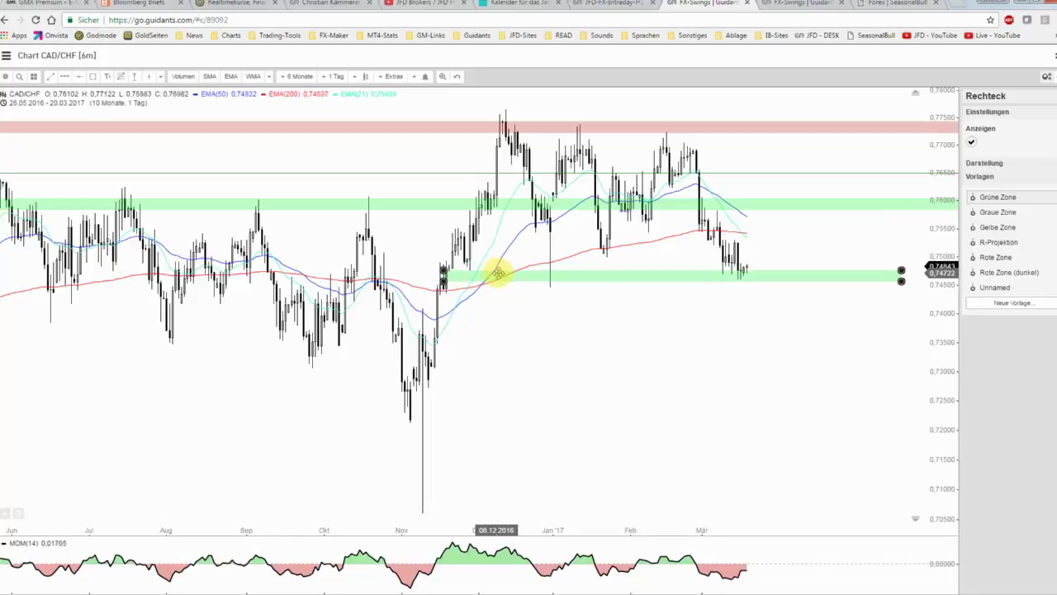
click(597, 311)
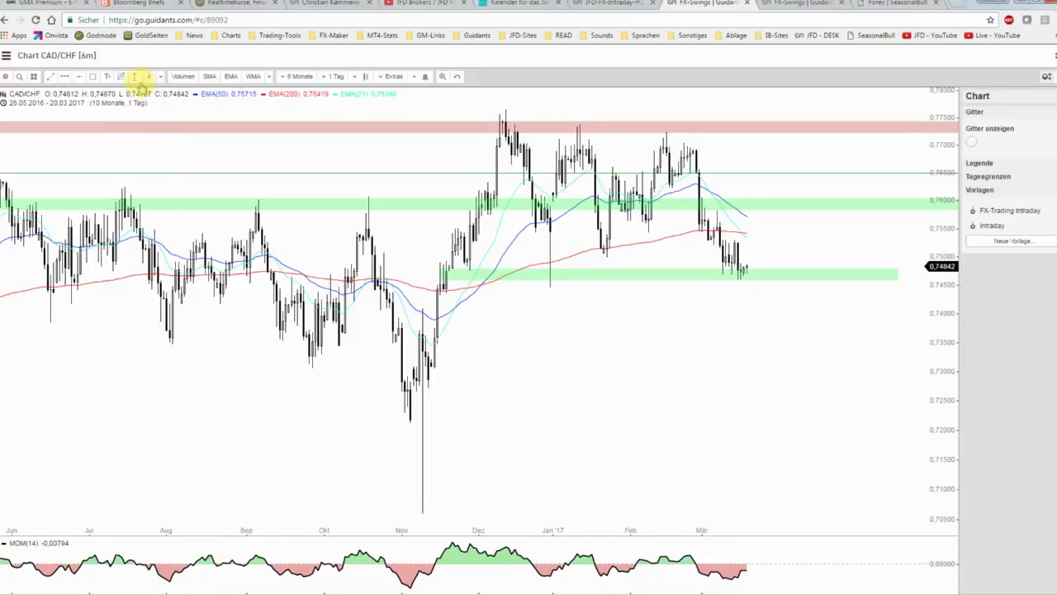
Add a mid-April 2017 exit-date line and a Risiko box of −1.03 % down to the stop.
click(134, 77)
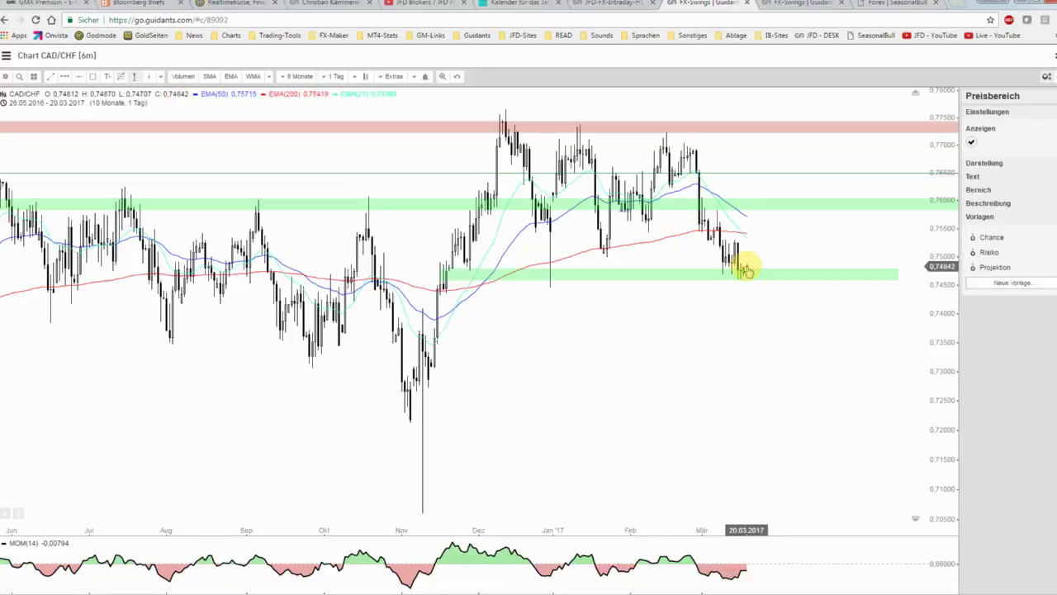
drag(745, 266, 767, 311)
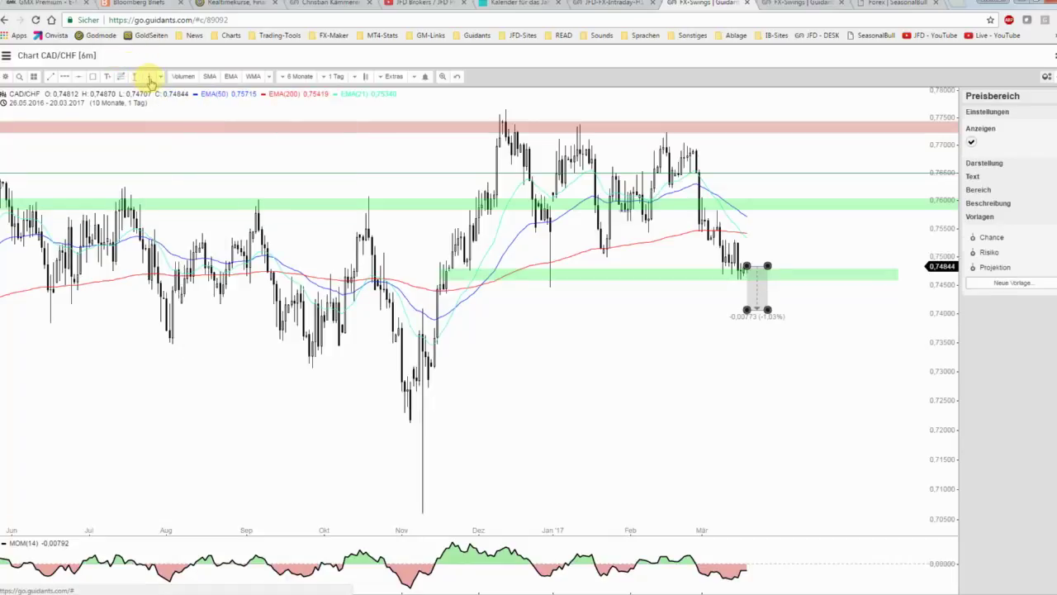
click(149, 78)
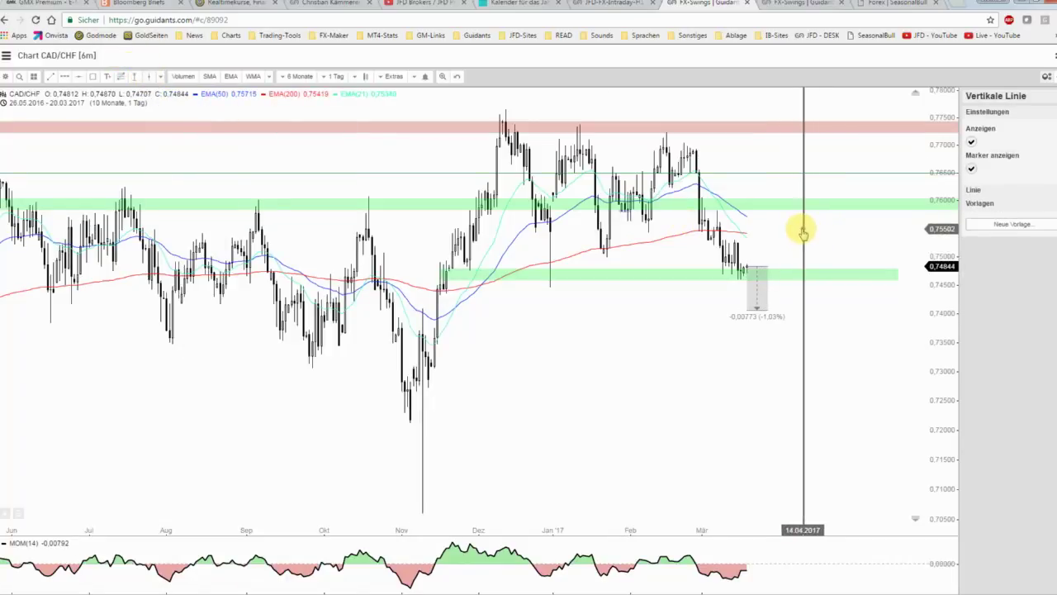
click(800, 229)
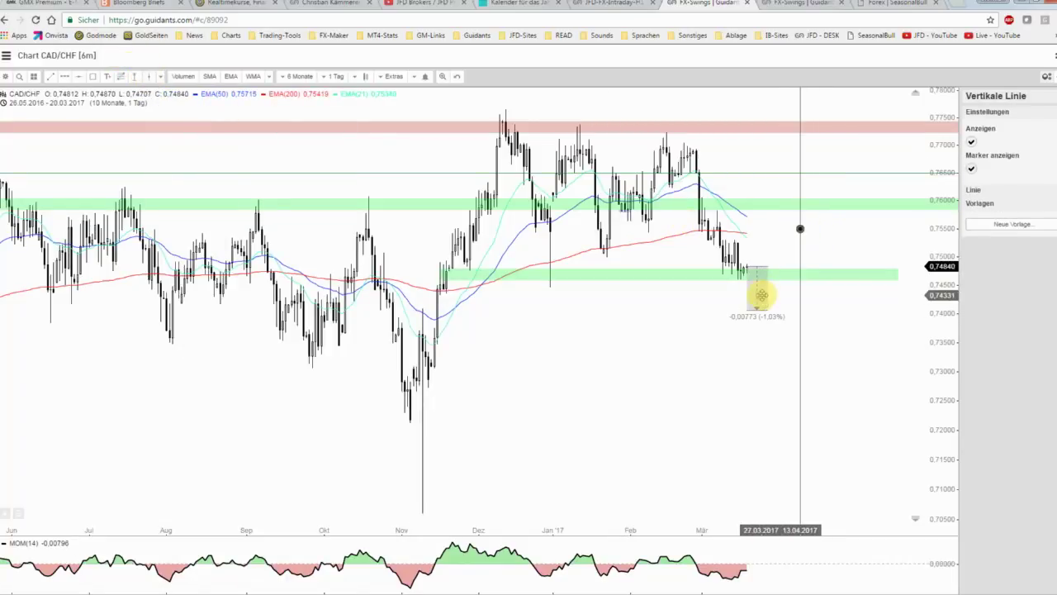
click(761, 295)
drag(766, 311, 803, 315)
click(990, 252)
Add a Chance box of about 2.27 % up to the target, aligned with Risiko's entry level.
click(133, 76)
drag(749, 266, 800, 172)
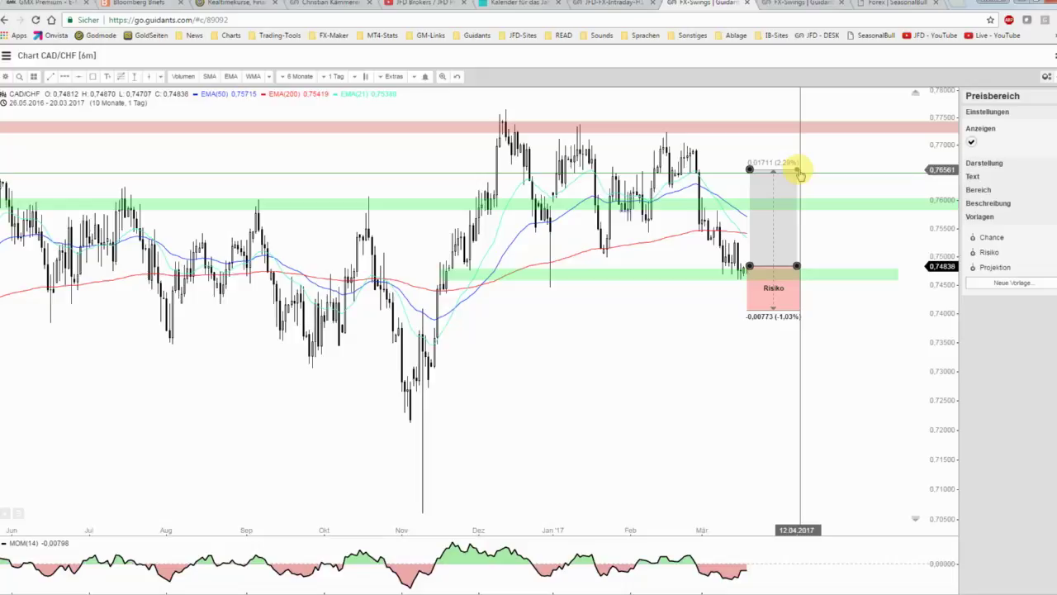
click(992, 237)
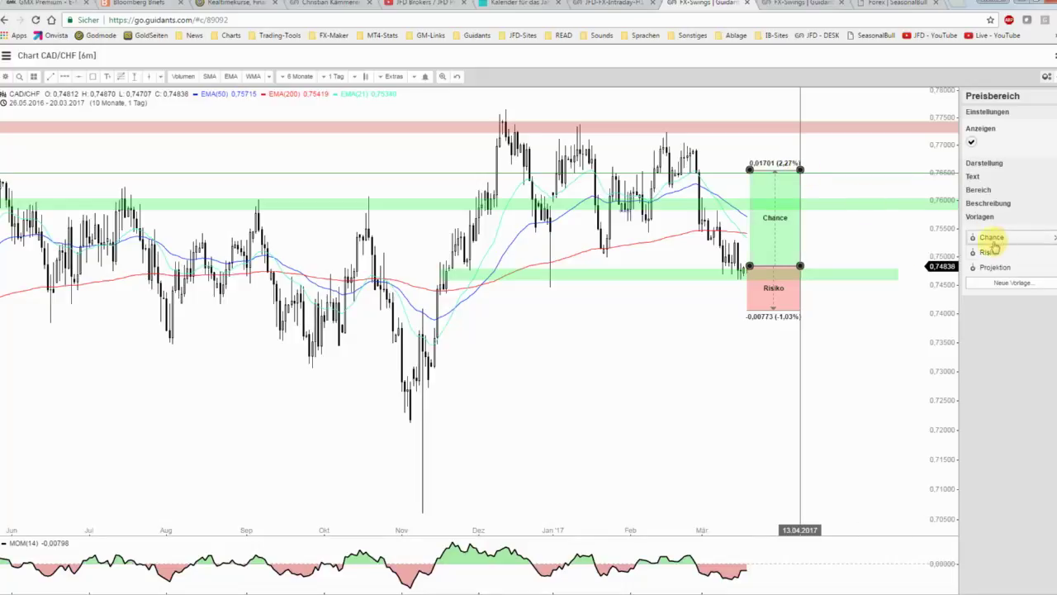
click(875, 244)
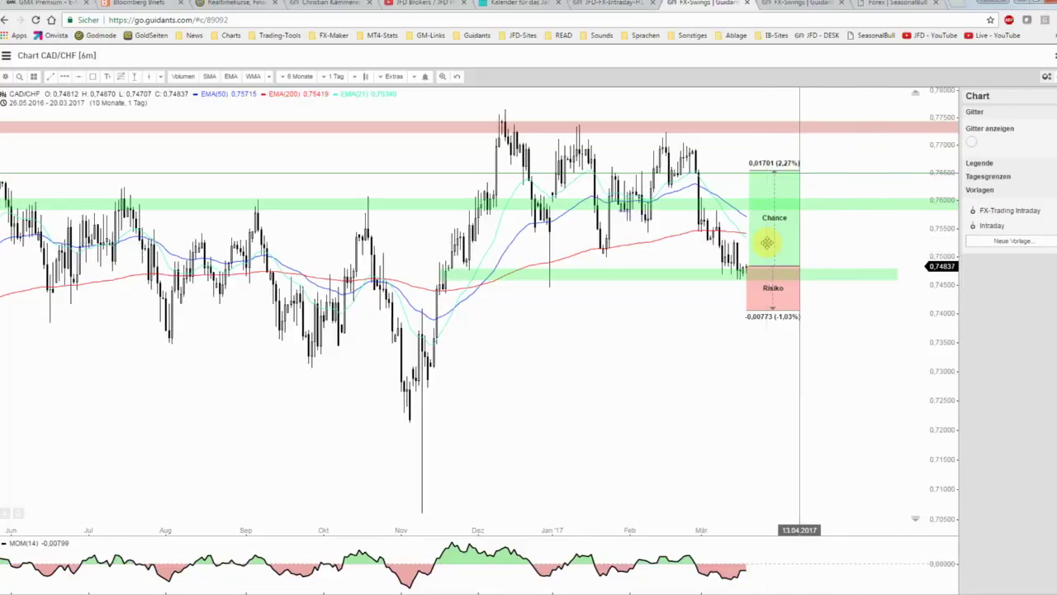
click(769, 247)
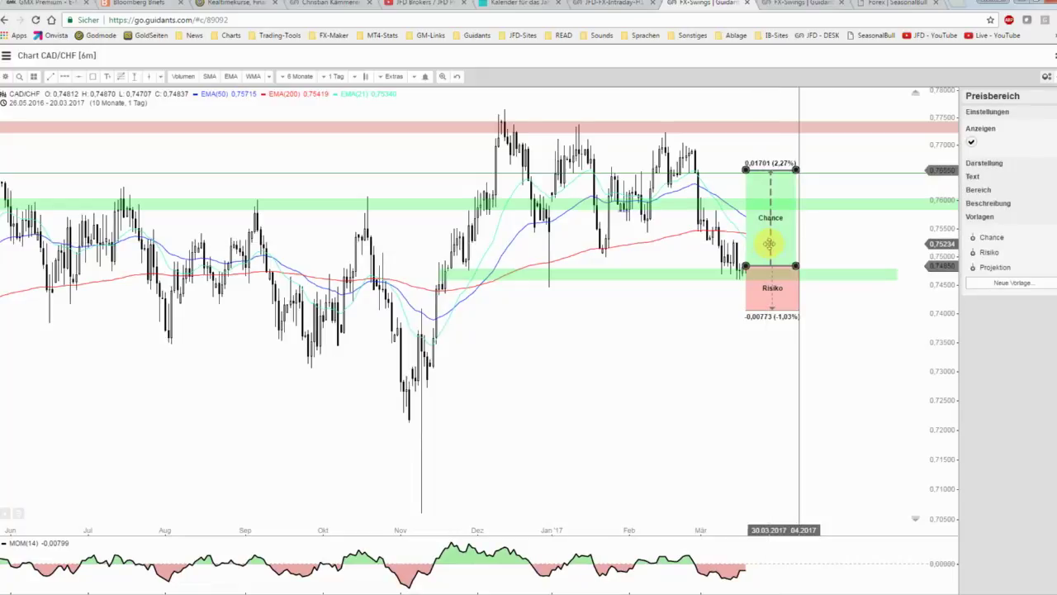
drag(798, 266, 802, 268)
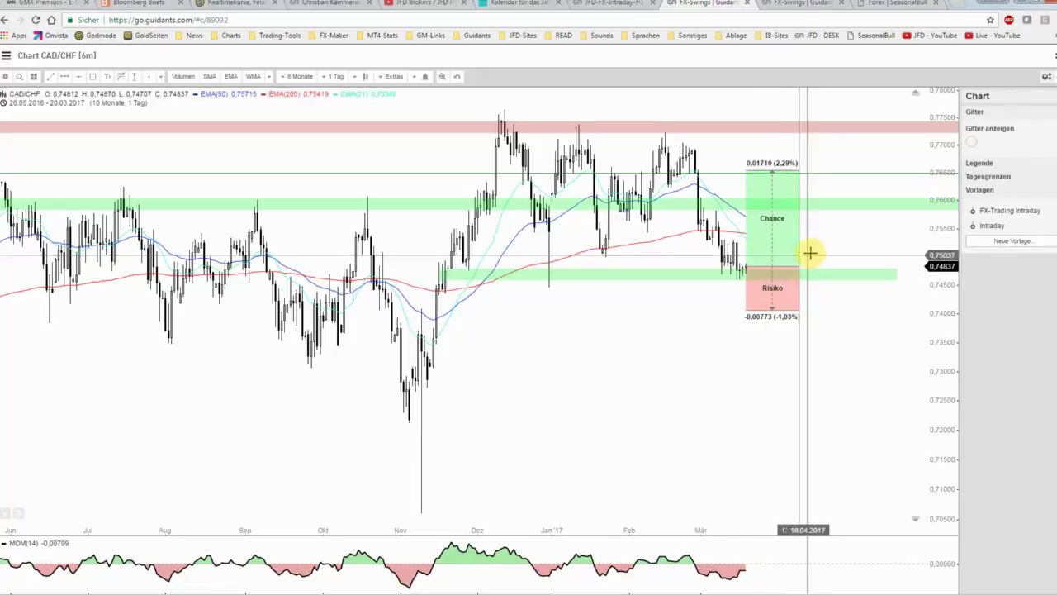
click(888, 4)
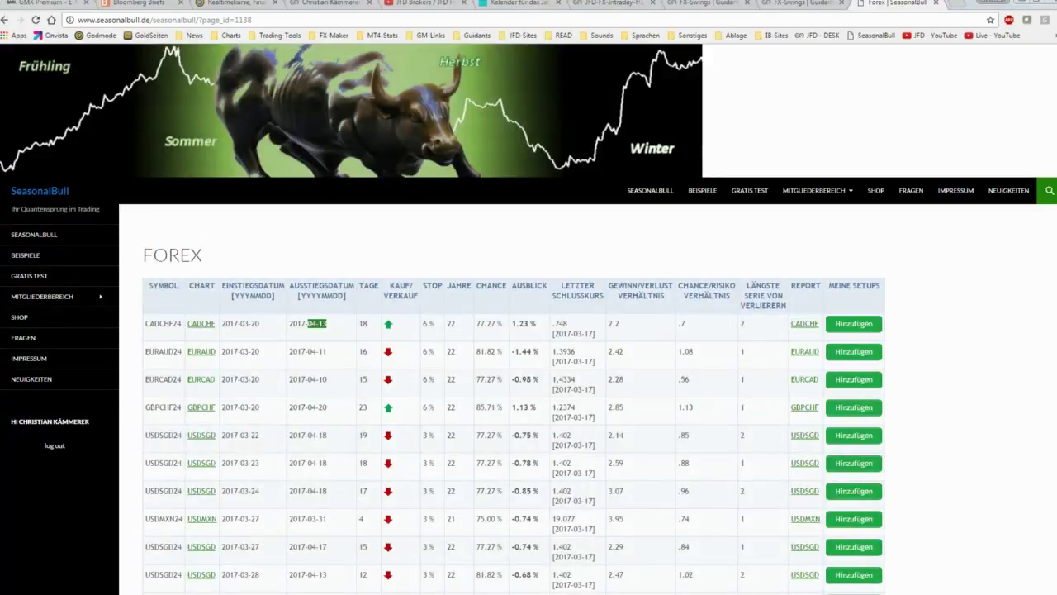
key(alt+Tab)
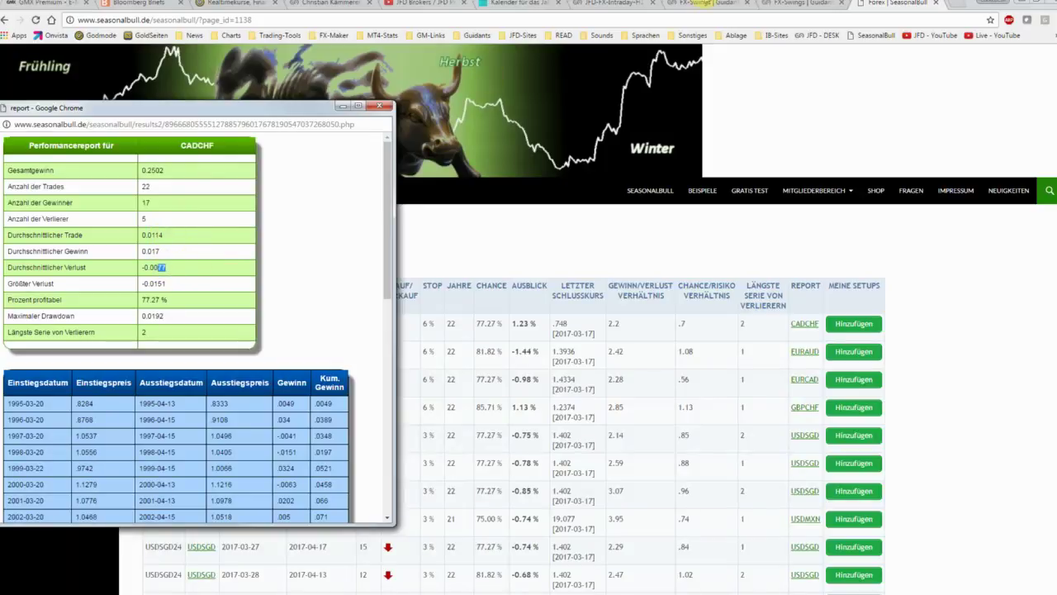
click(709, 3)
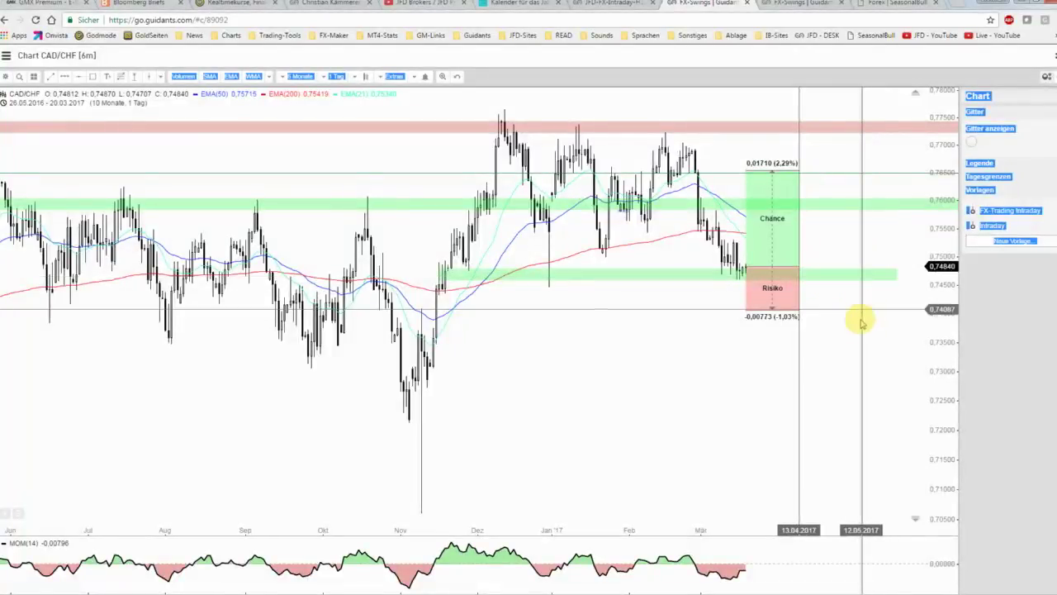
Pan the chart left and draw a zigzag path from the latest candle, through a pullback, up to the Chance target.
drag(859, 322, 840, 376)
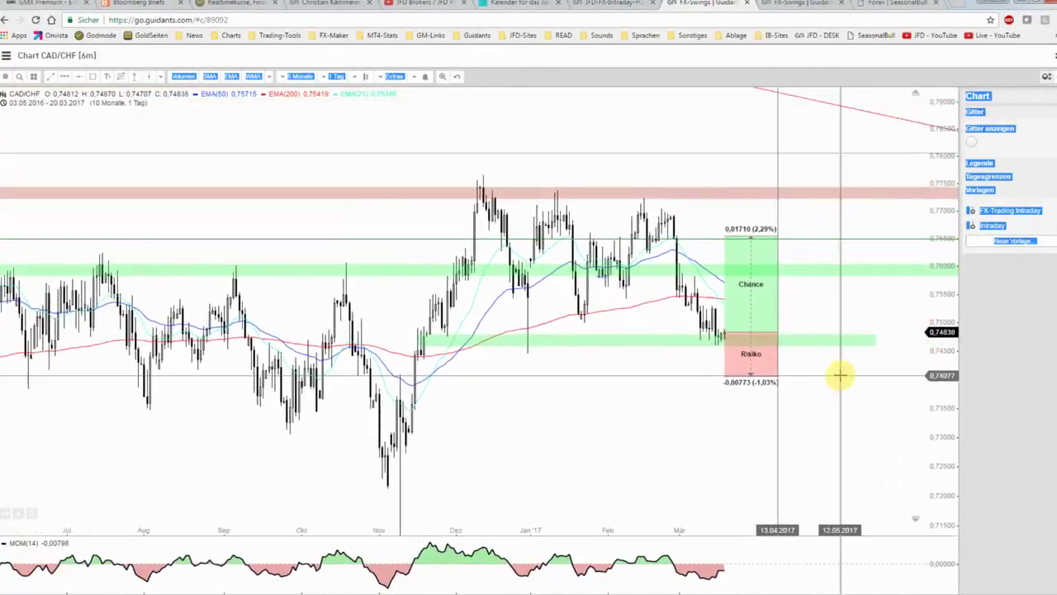
drag(934, 224, 866, 295)
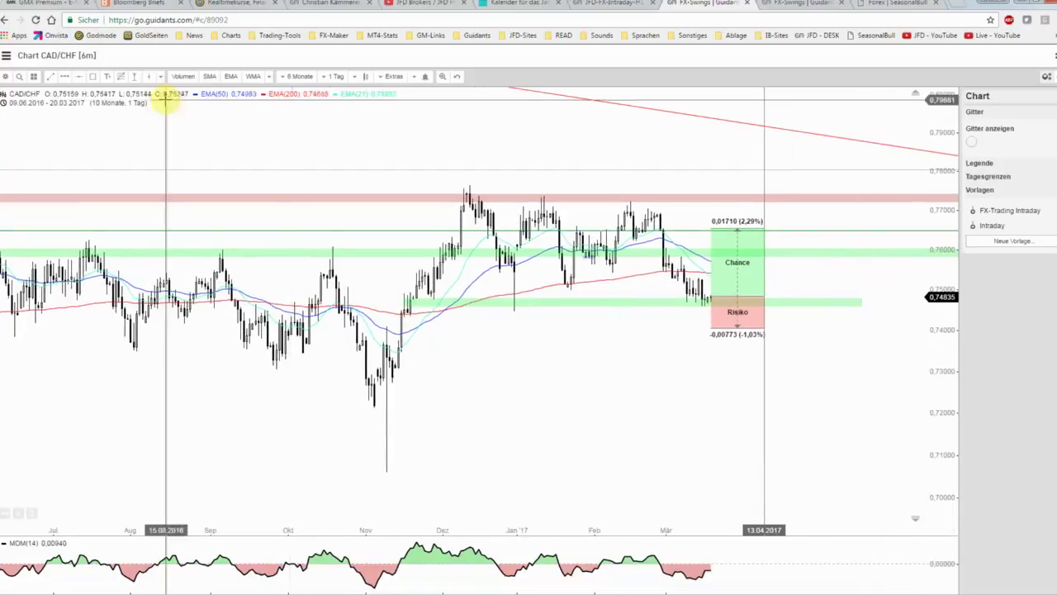
click(66, 76)
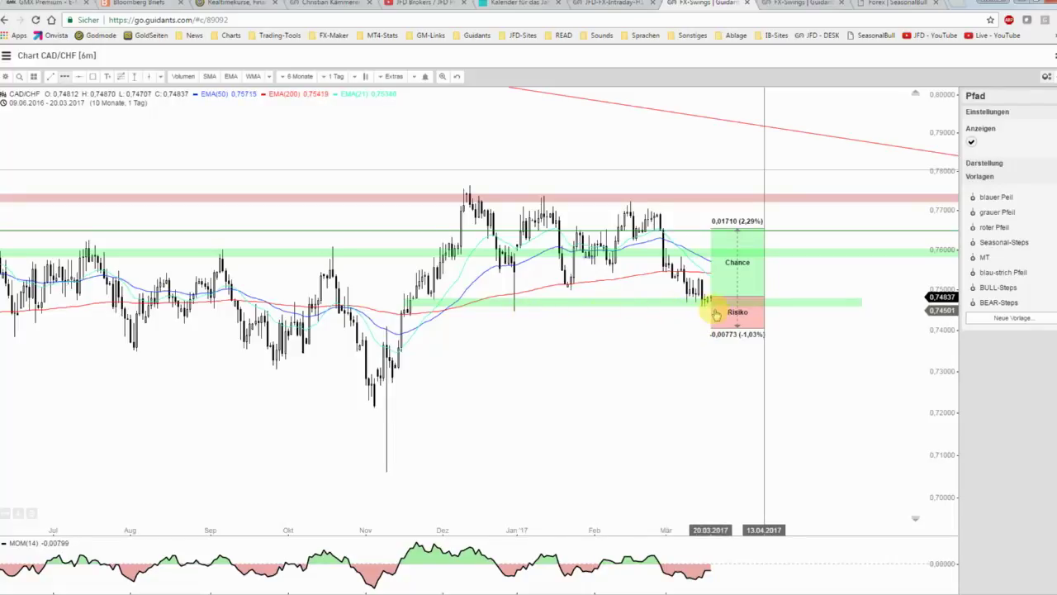
click(714, 294)
click(725, 266)
click(734, 285)
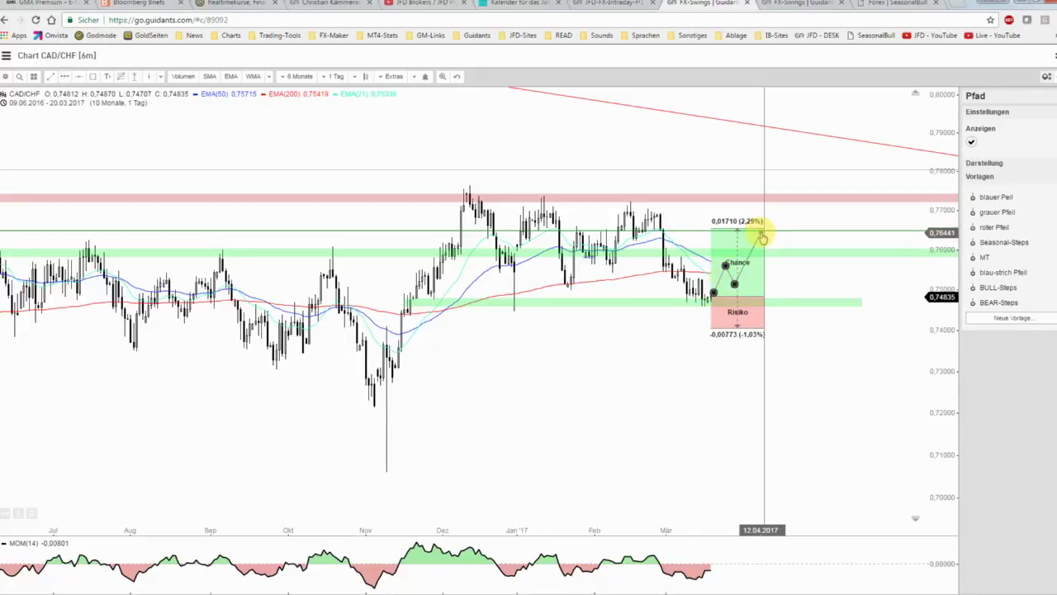
double_click(760, 230)
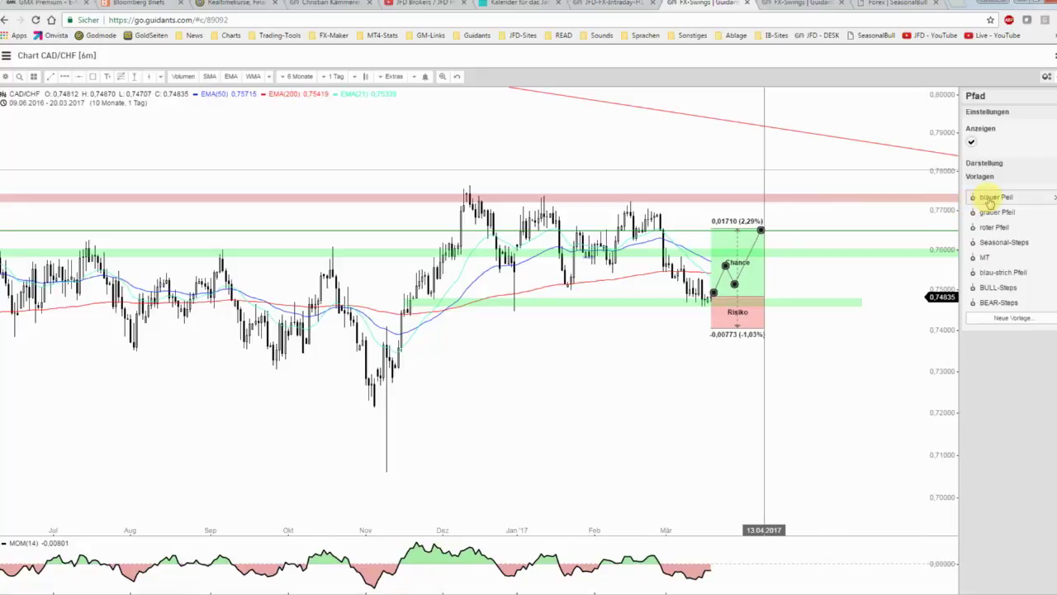
click(829, 235)
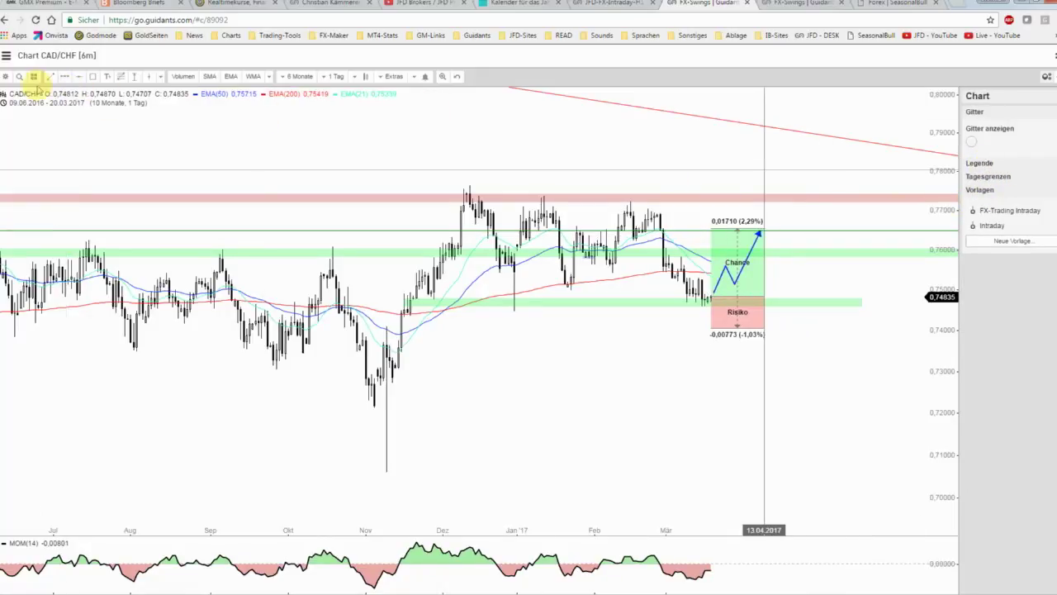
click(6, 77)
Save the annotated CAD/CHF chart, check the CADCHF24 seasonality window, then switch to the Devisenradar slides.
click(16, 106)
key(alt+Tab)
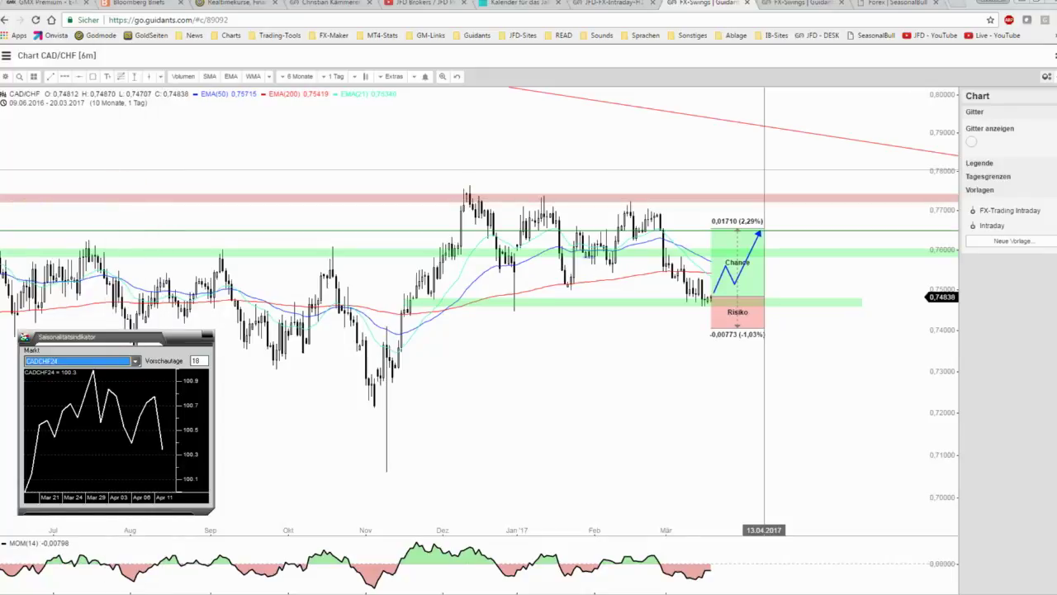
key(alt+Tab)
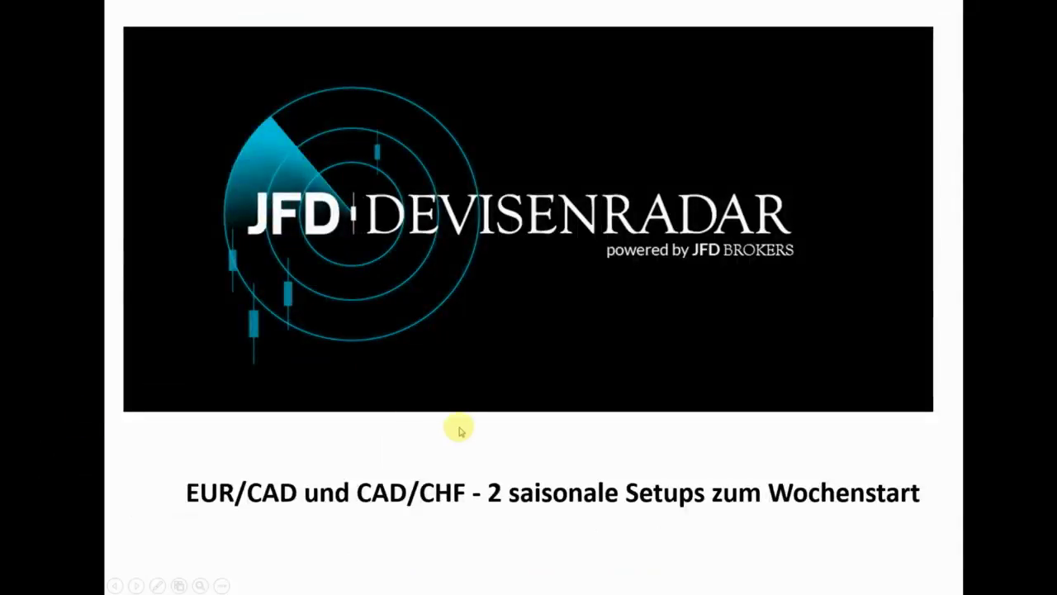
Advance the slideshow to the 'Risikohinweis & Haftungsausschluss' risk-disclaimer slide.
click(468, 432)
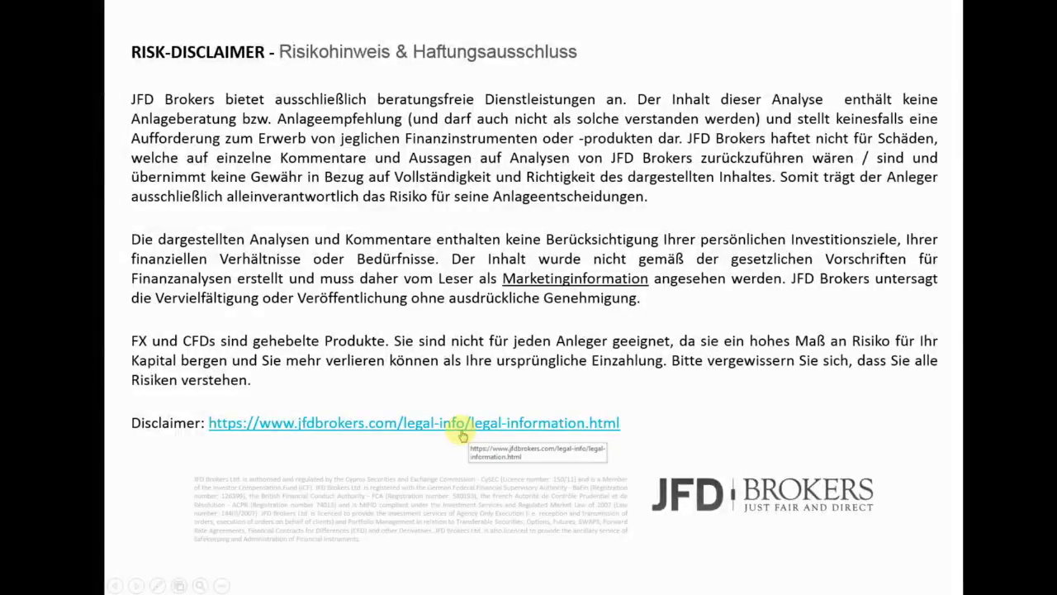